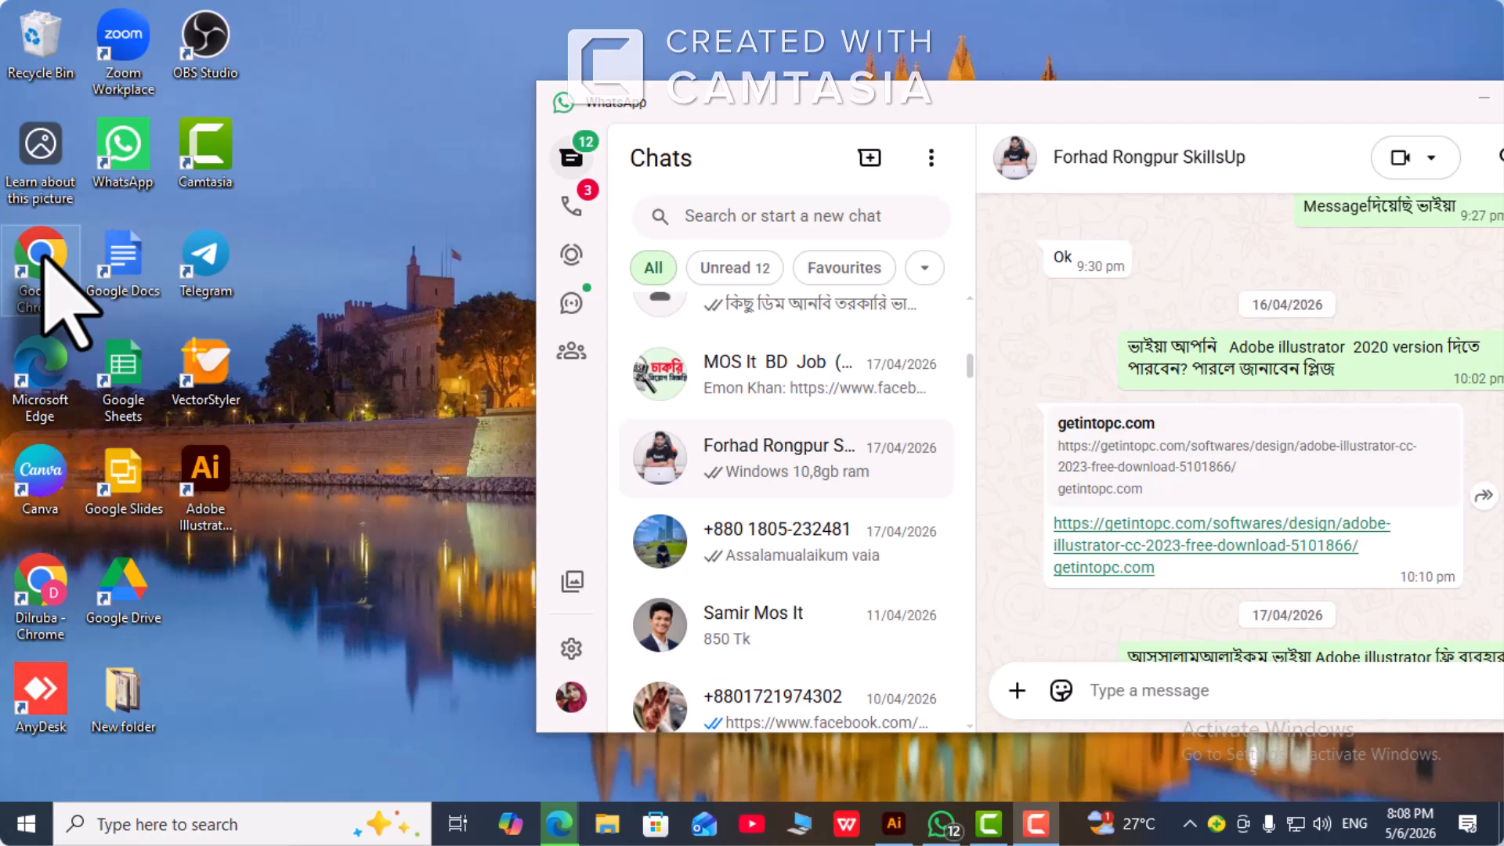
Launch Google Chrome with the first listed profile and go to freelancer.com.
double_click(42, 254)
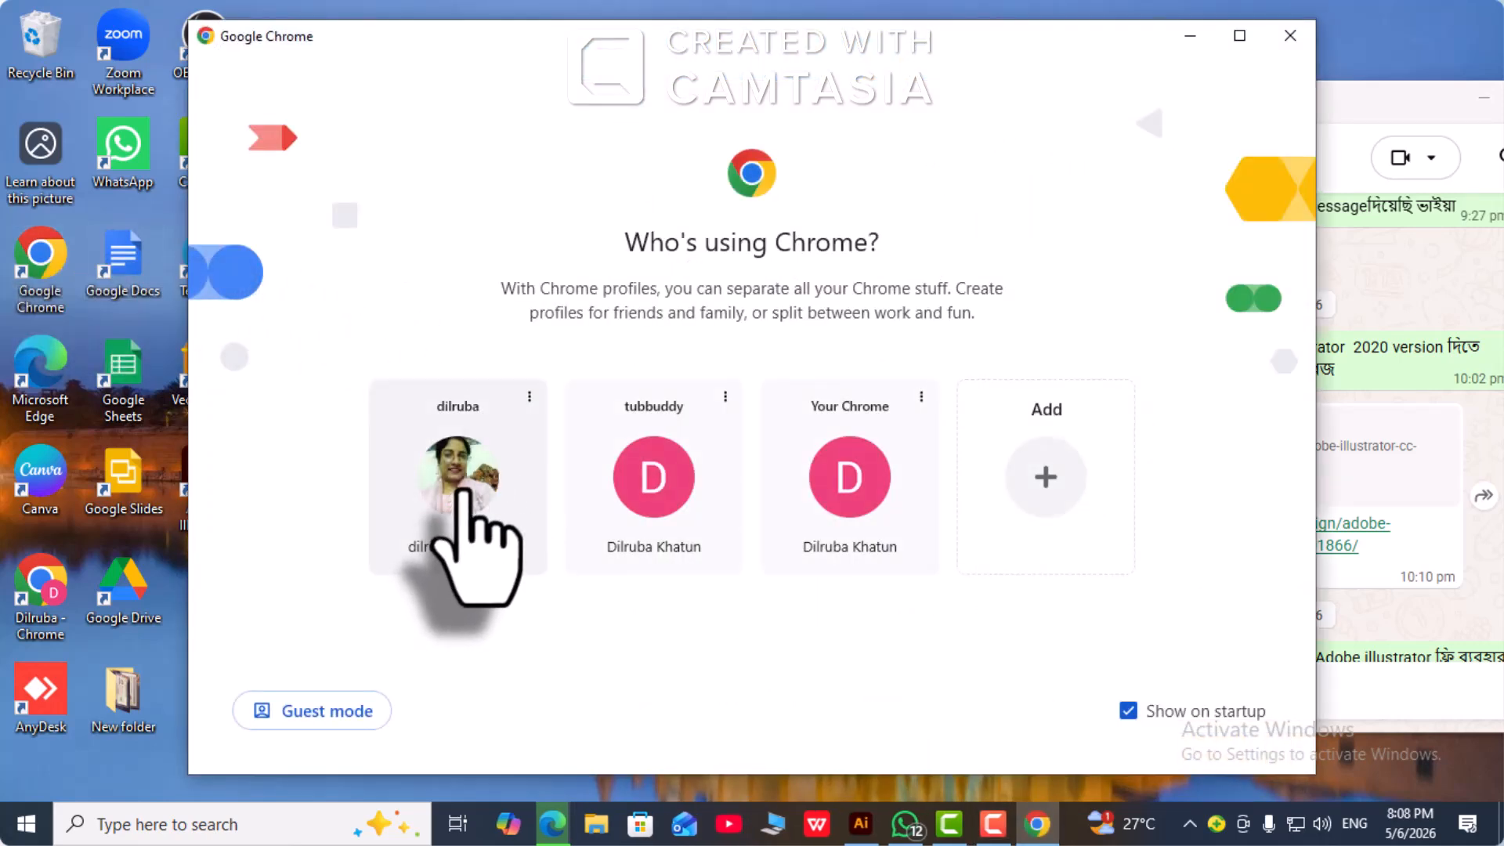
left_click(468, 487)
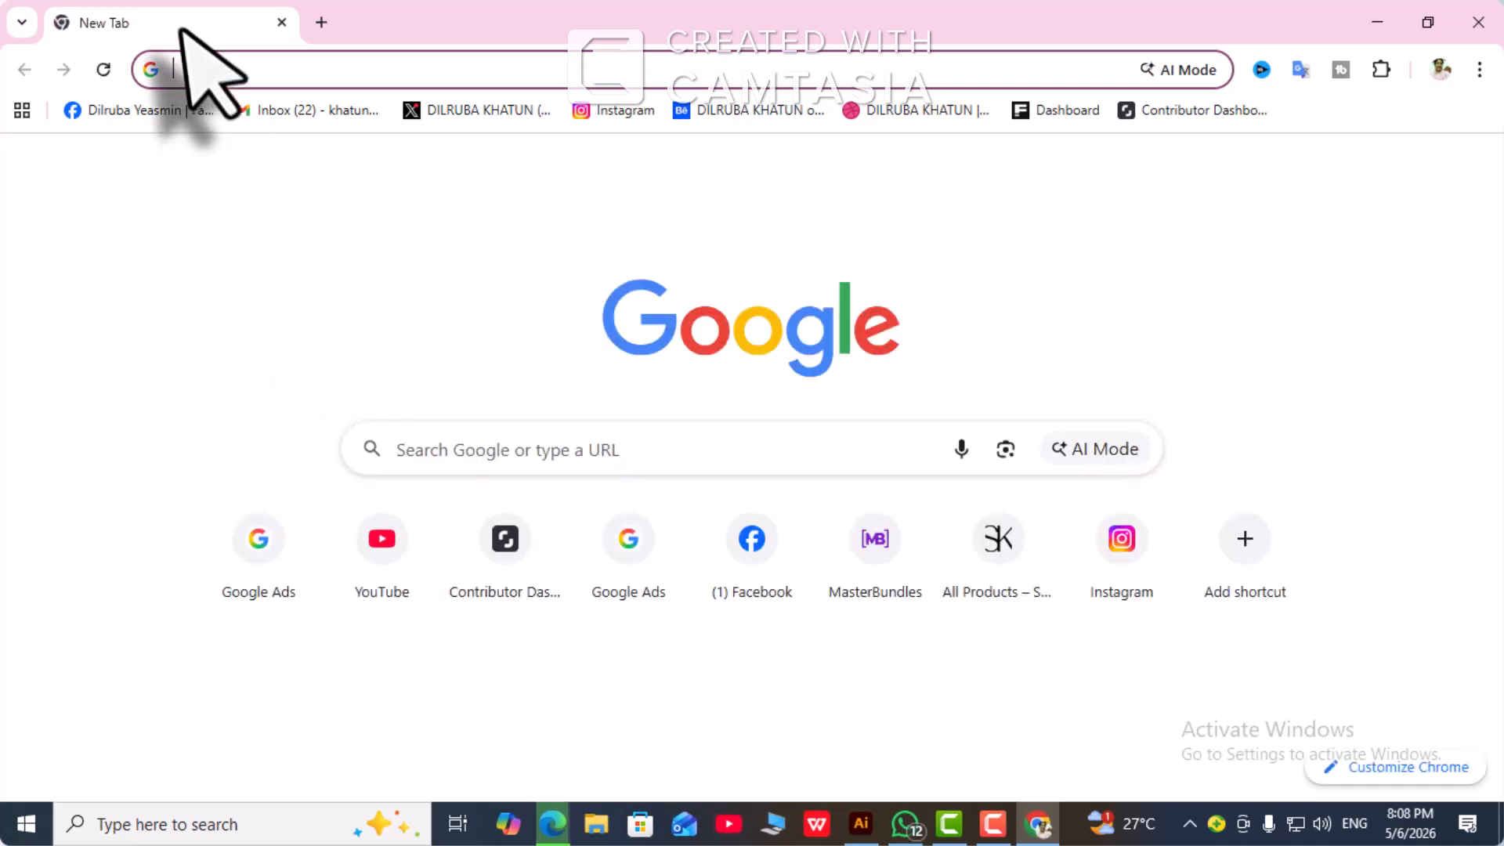
left_click(190, 72)
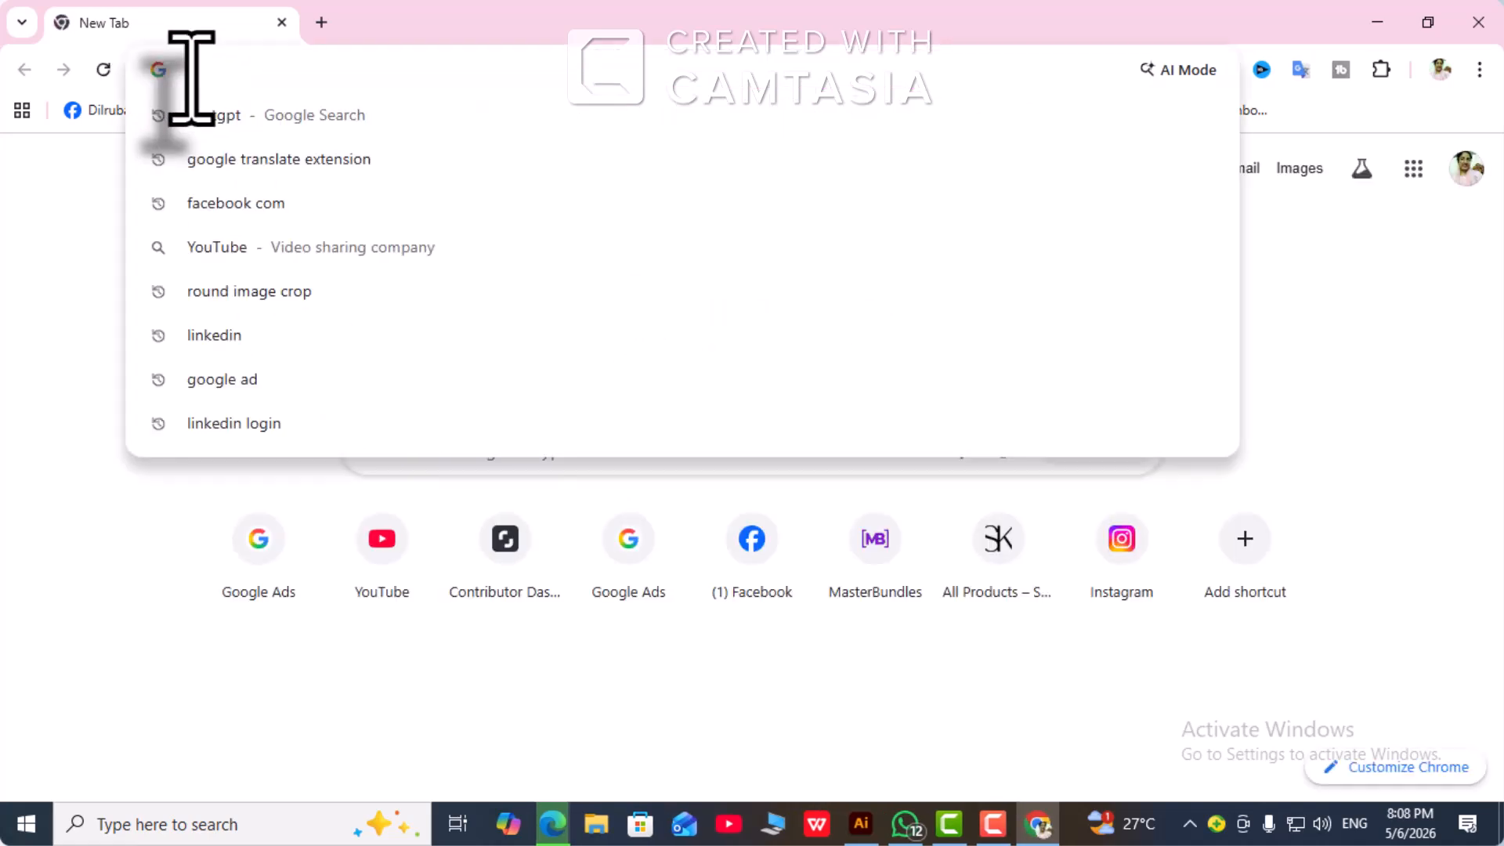
type("freelancer.com")
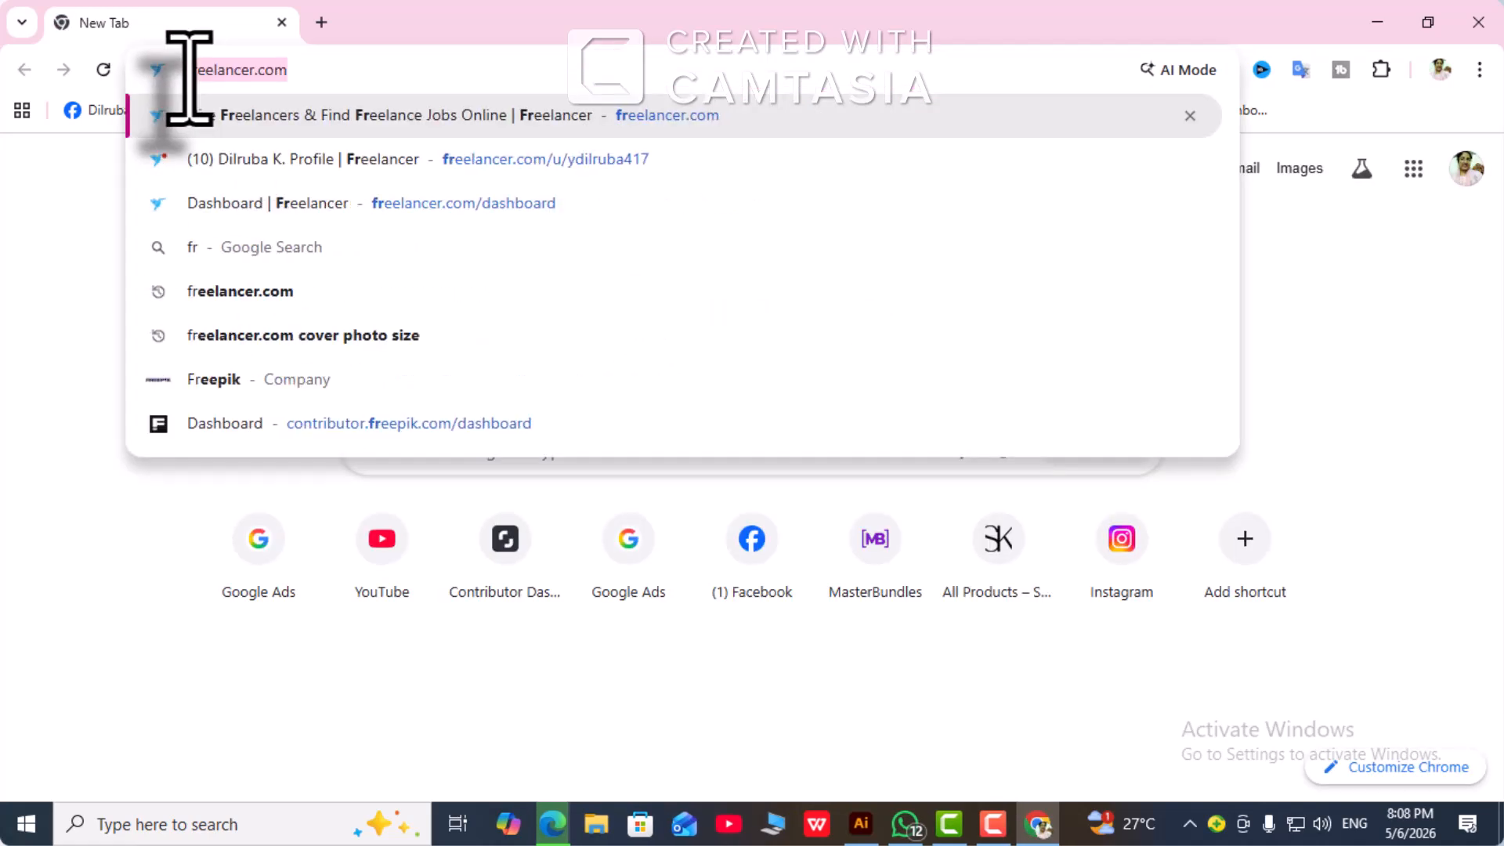
key("Return")
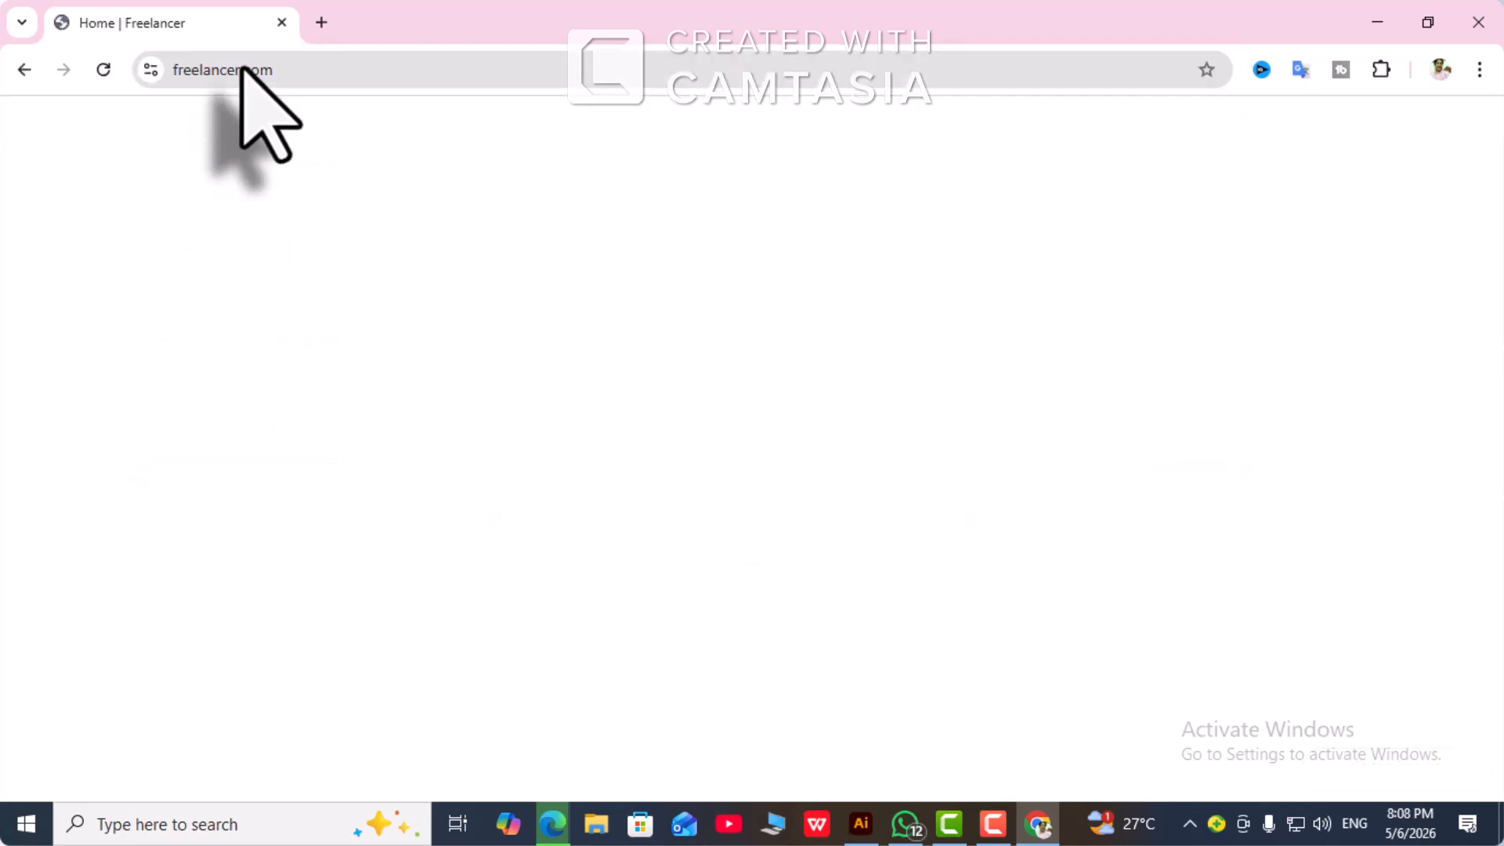
Log in to the Freelancer account with the username and password already filled in.
mouse_move(337, 141)
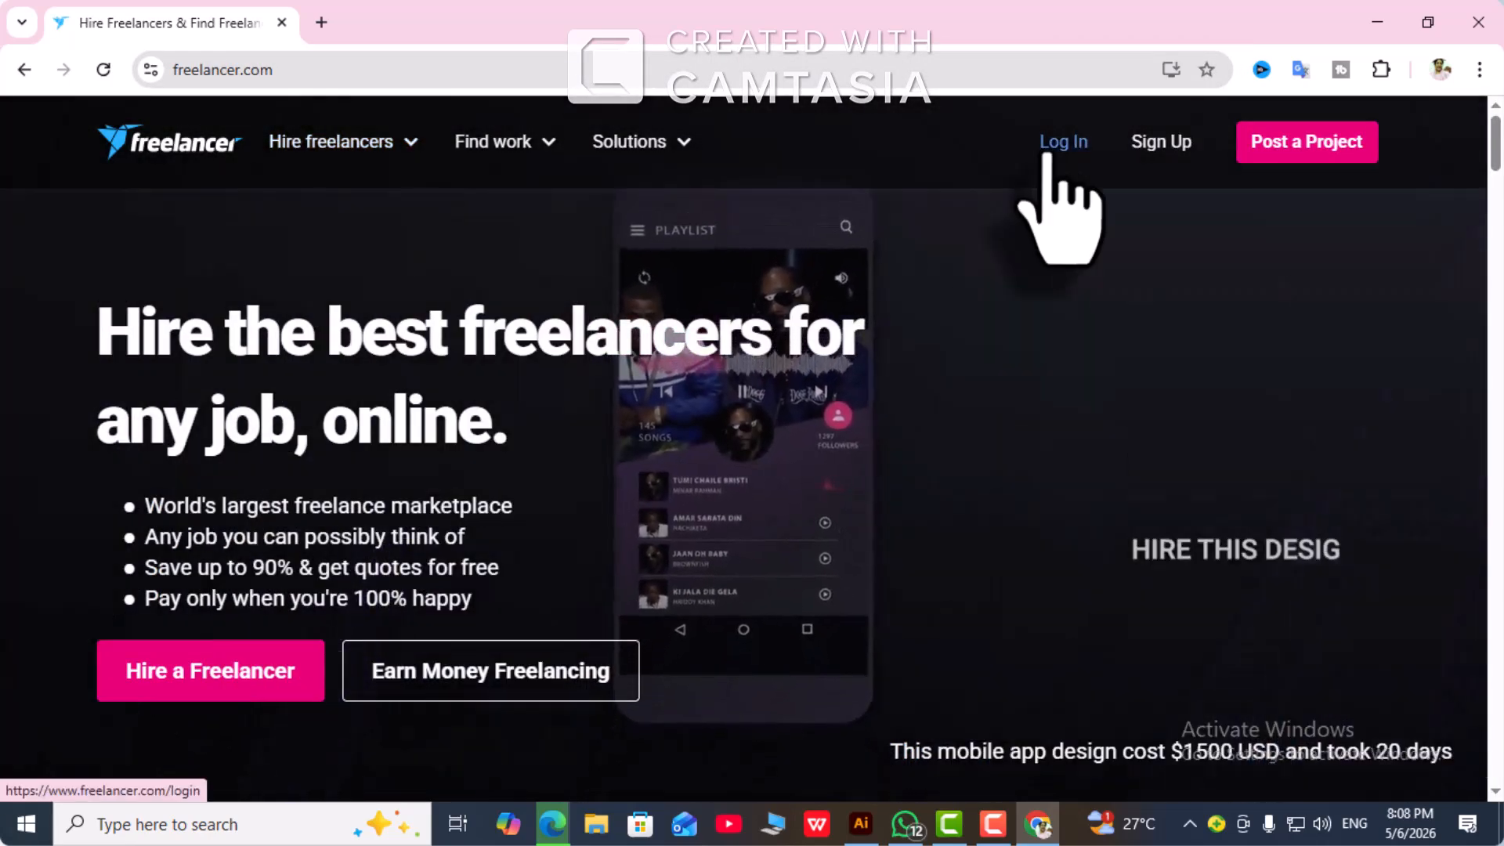
left_click(1057, 147)
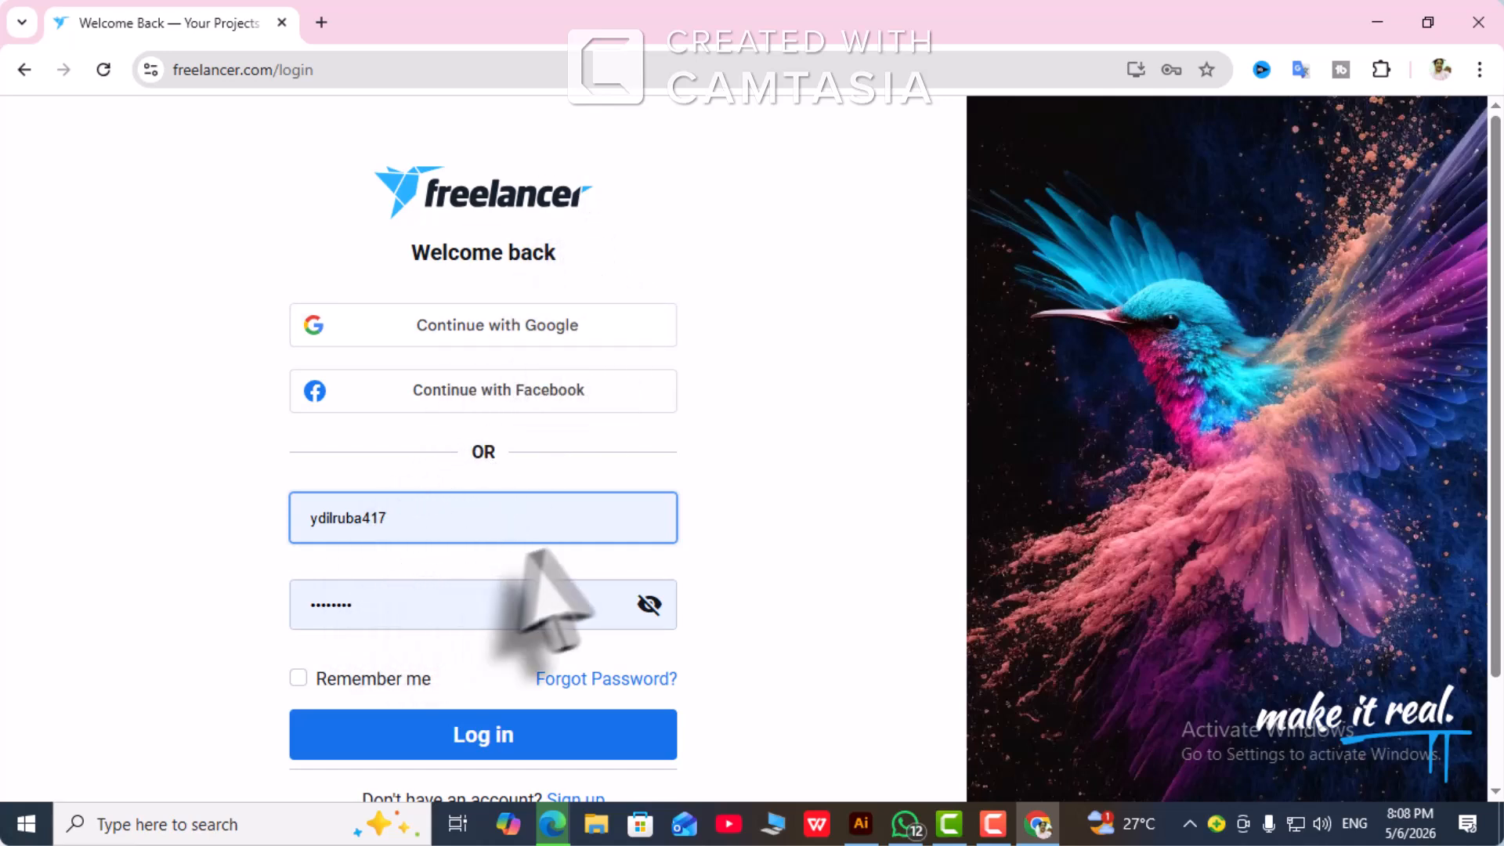
left_click(477, 740)
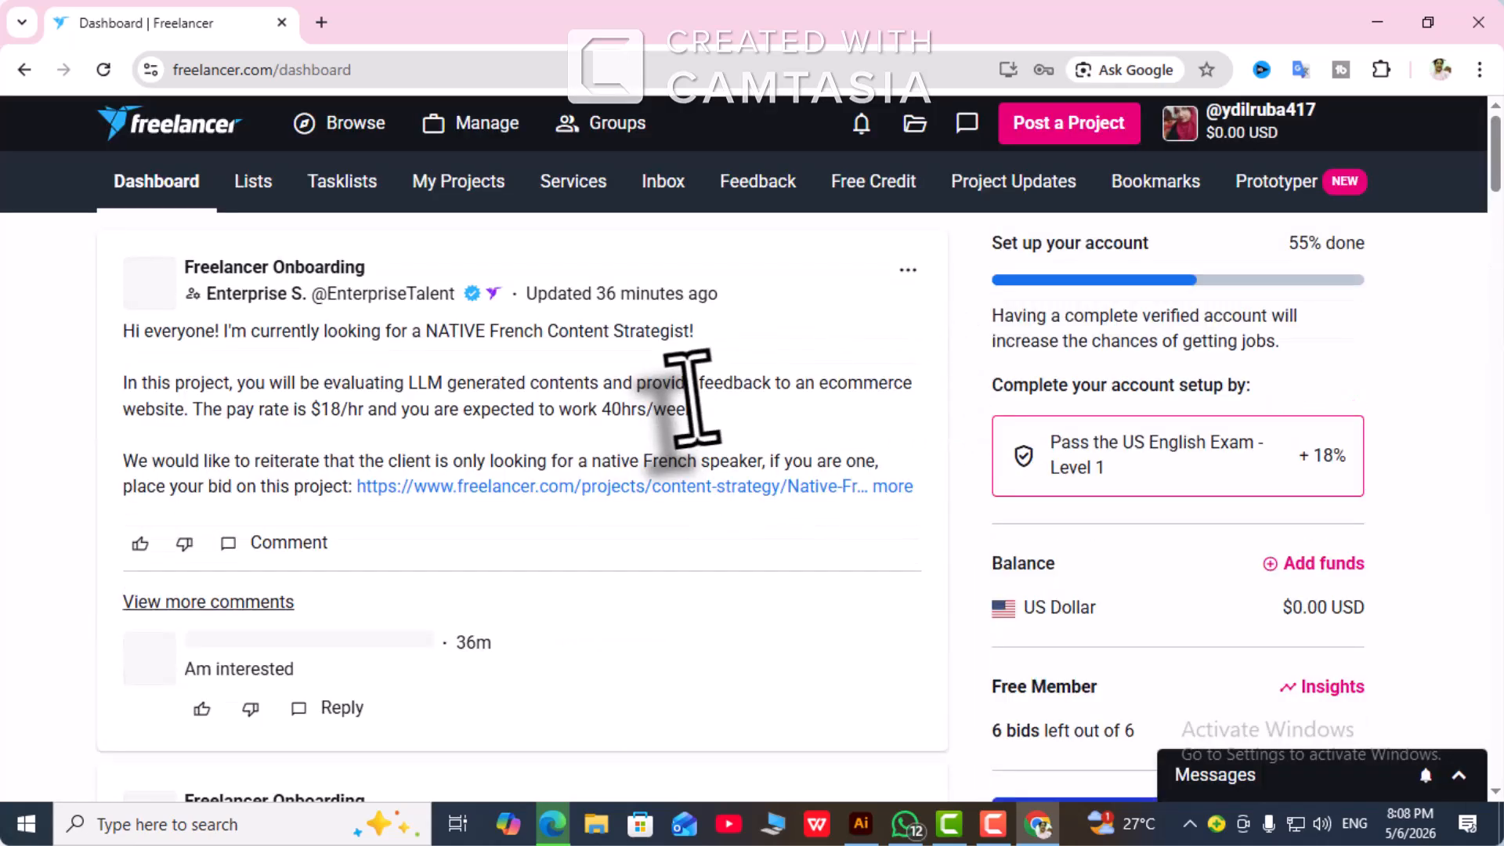
Browse the available contests and open the "Minimalistic Excavation Business Logo" contest.
left_click(347, 131)
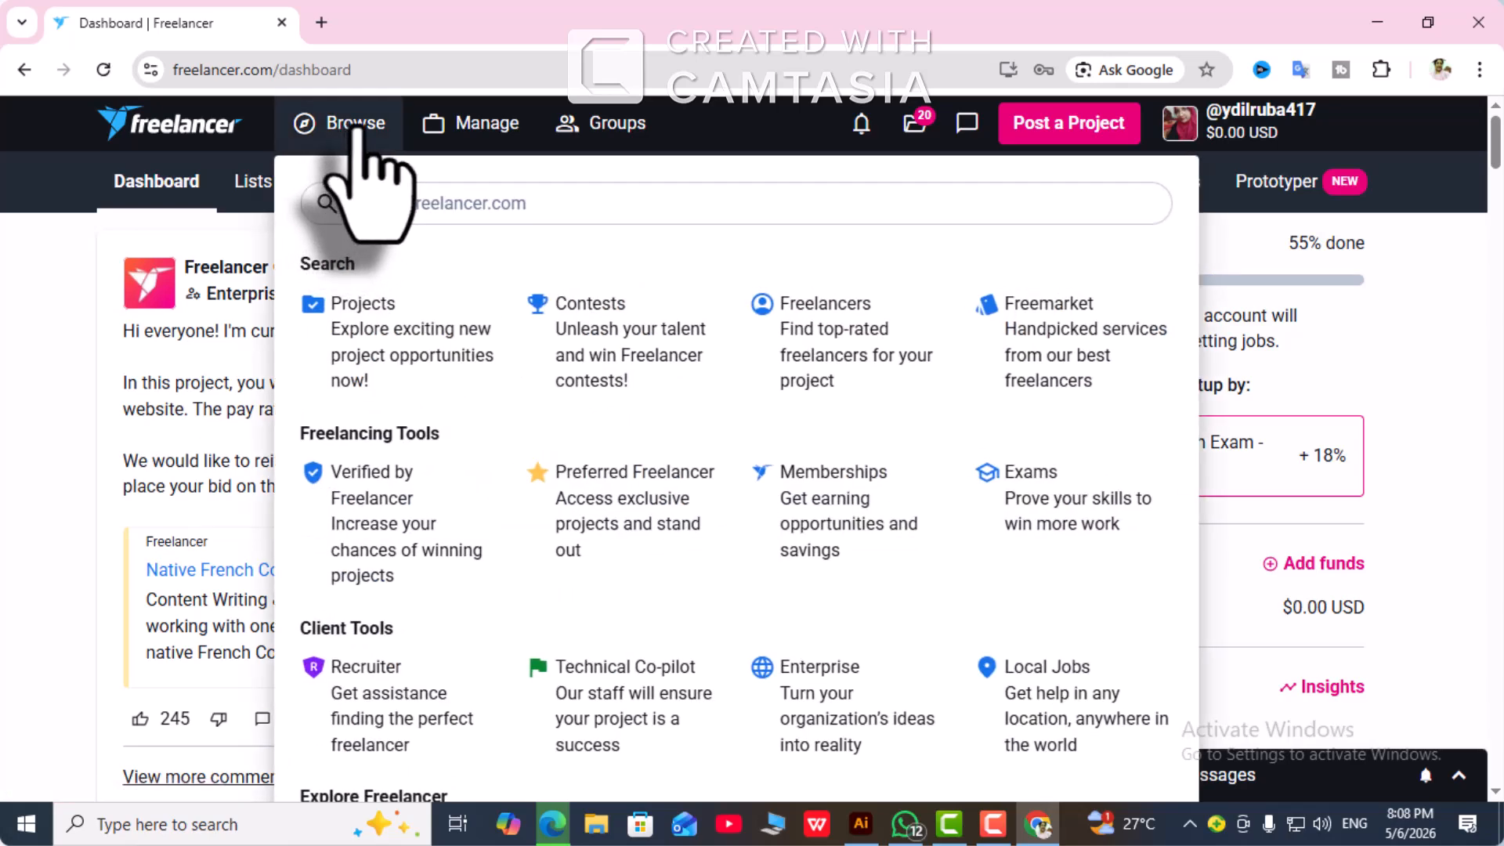
left_click(593, 313)
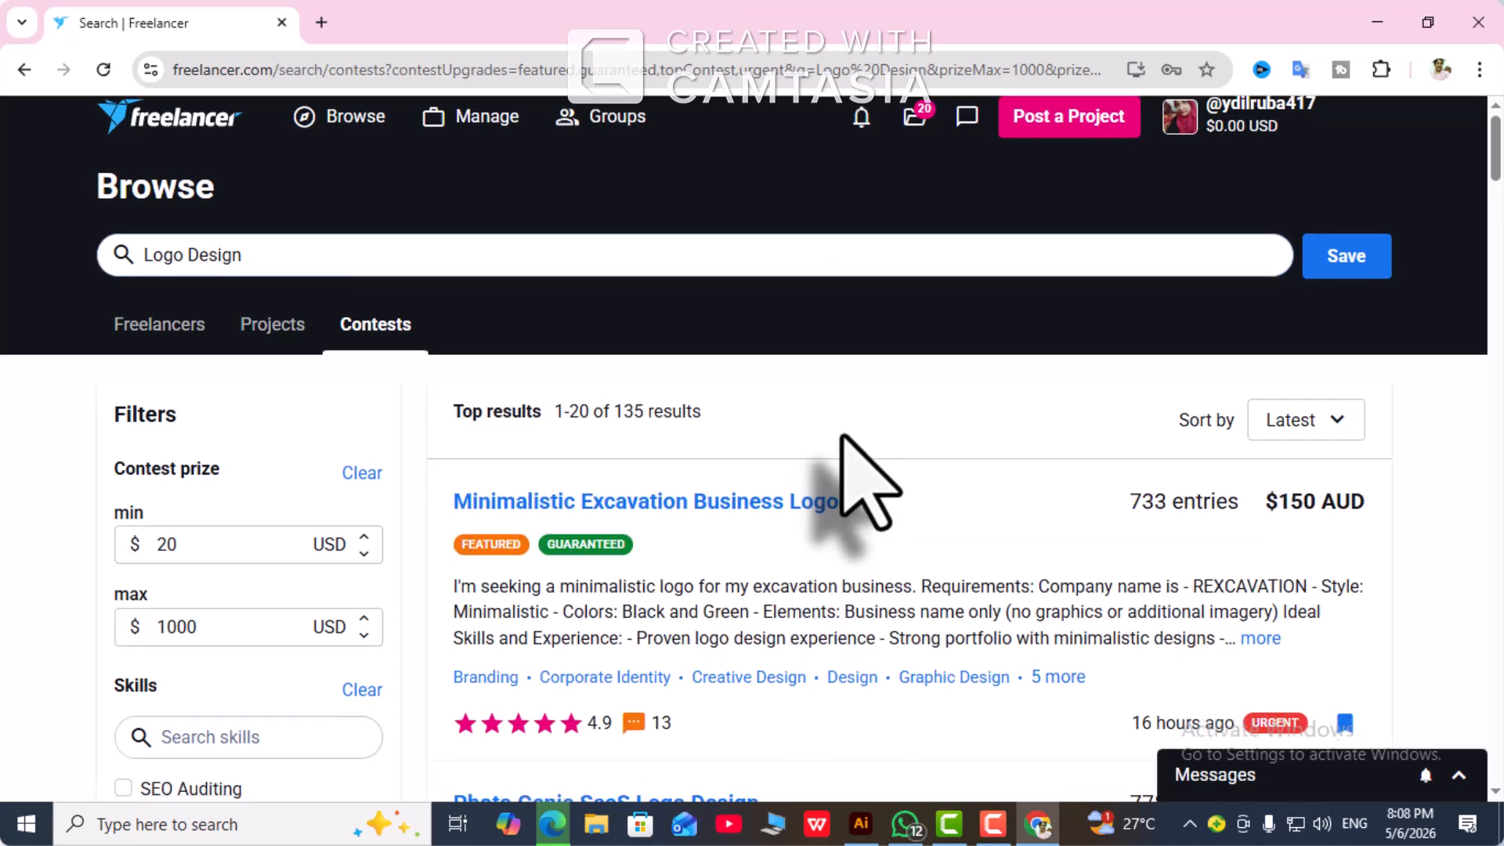
scroll(842, 436, "down", 1)
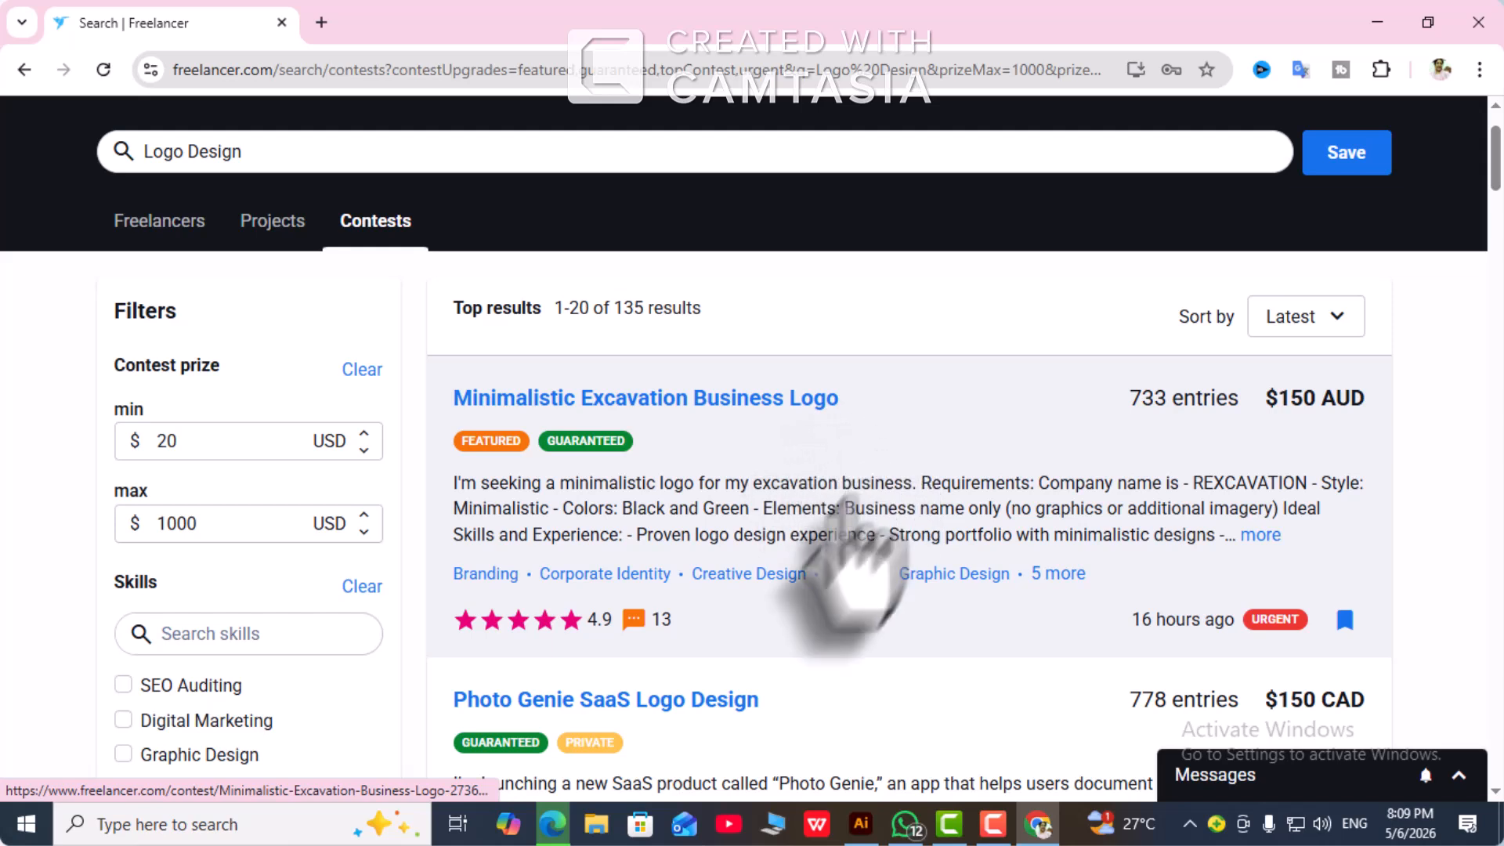
scroll(724, 705, "down", 1)
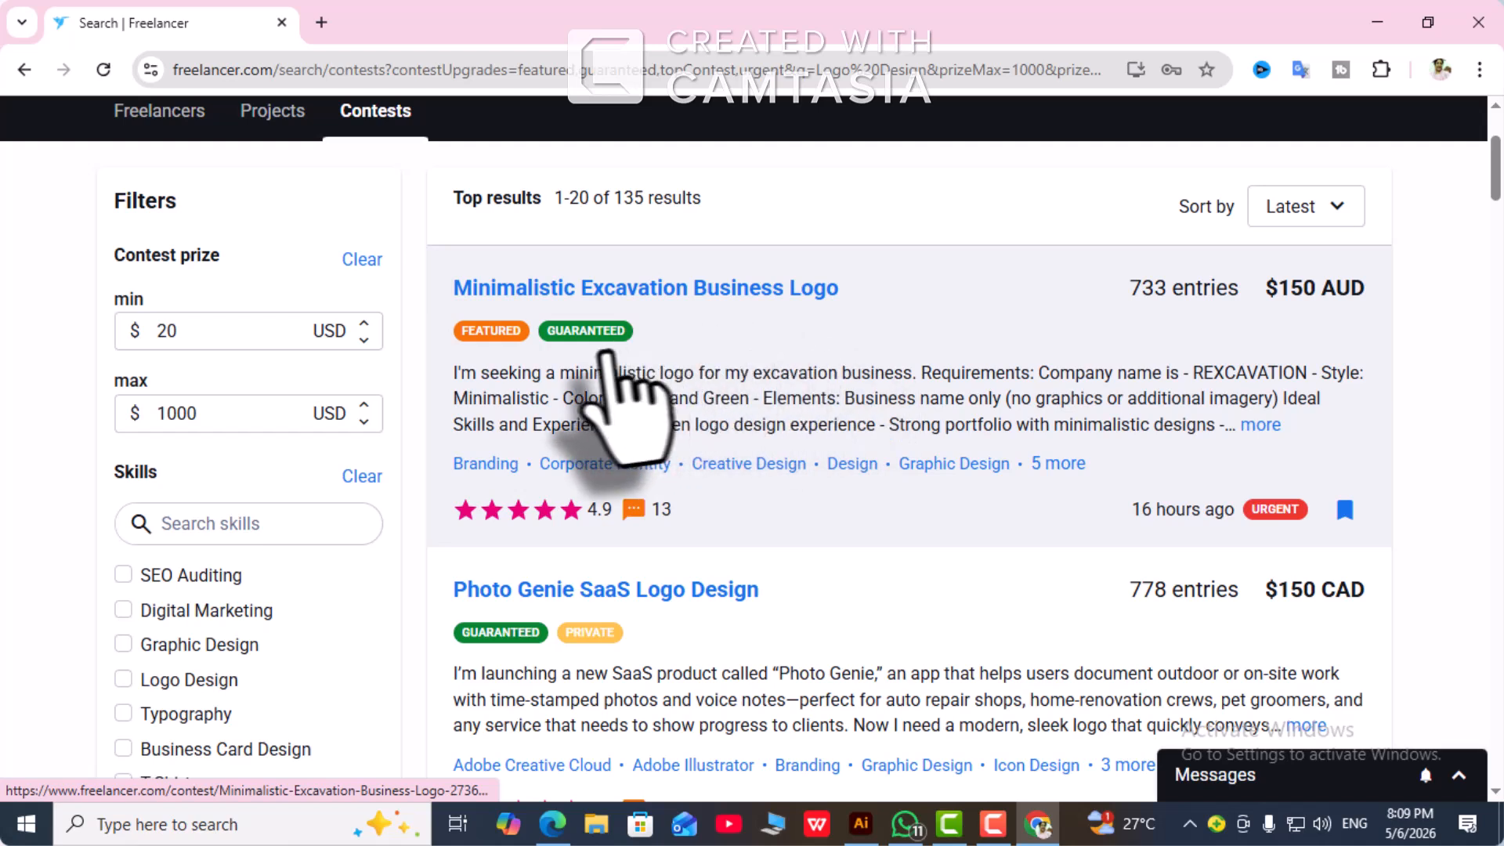
mouse_move(584, 345)
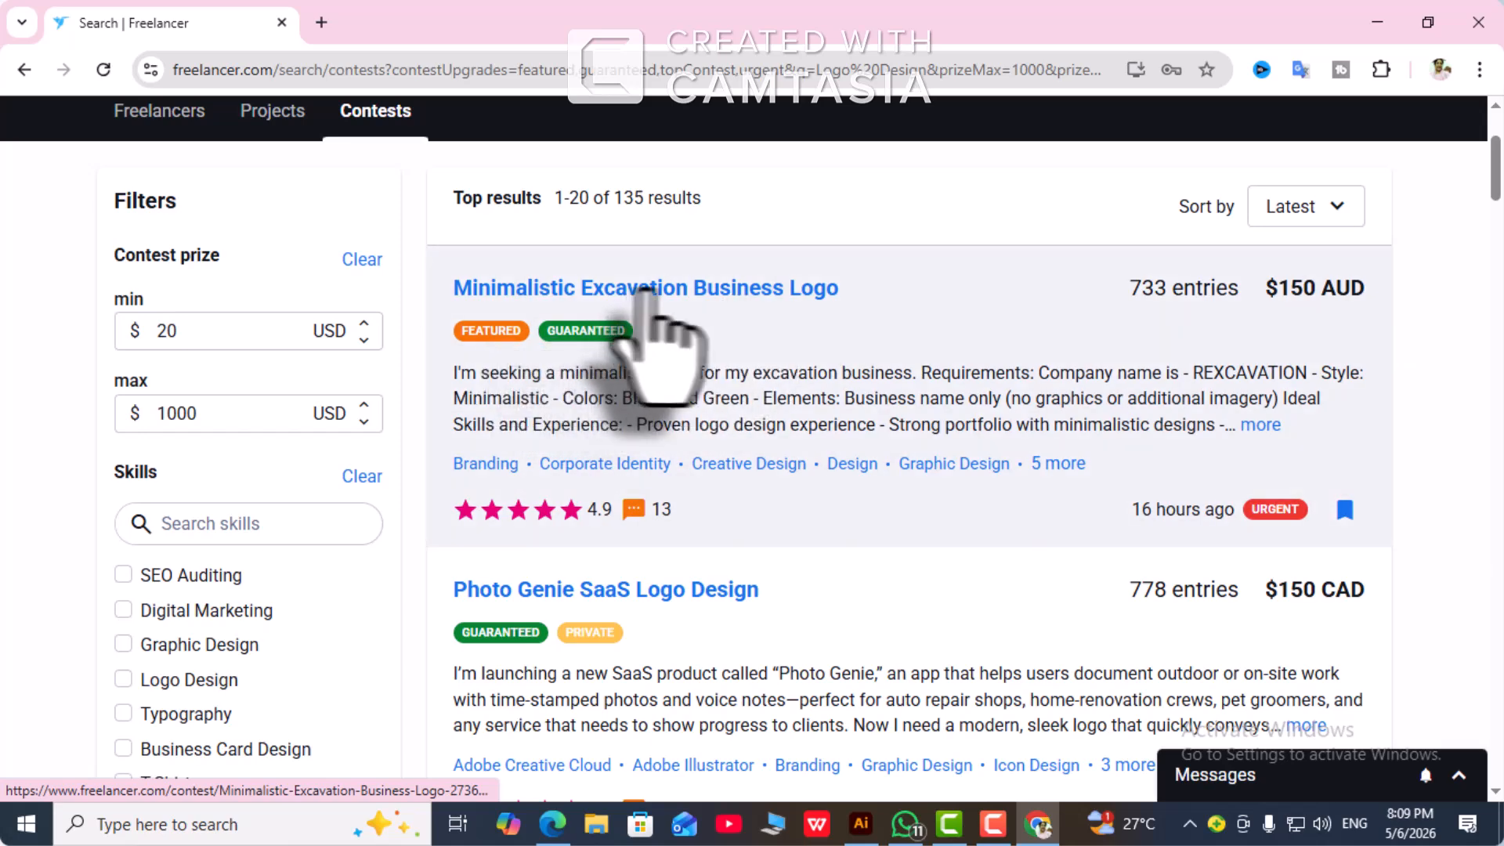
left_click(641, 293)
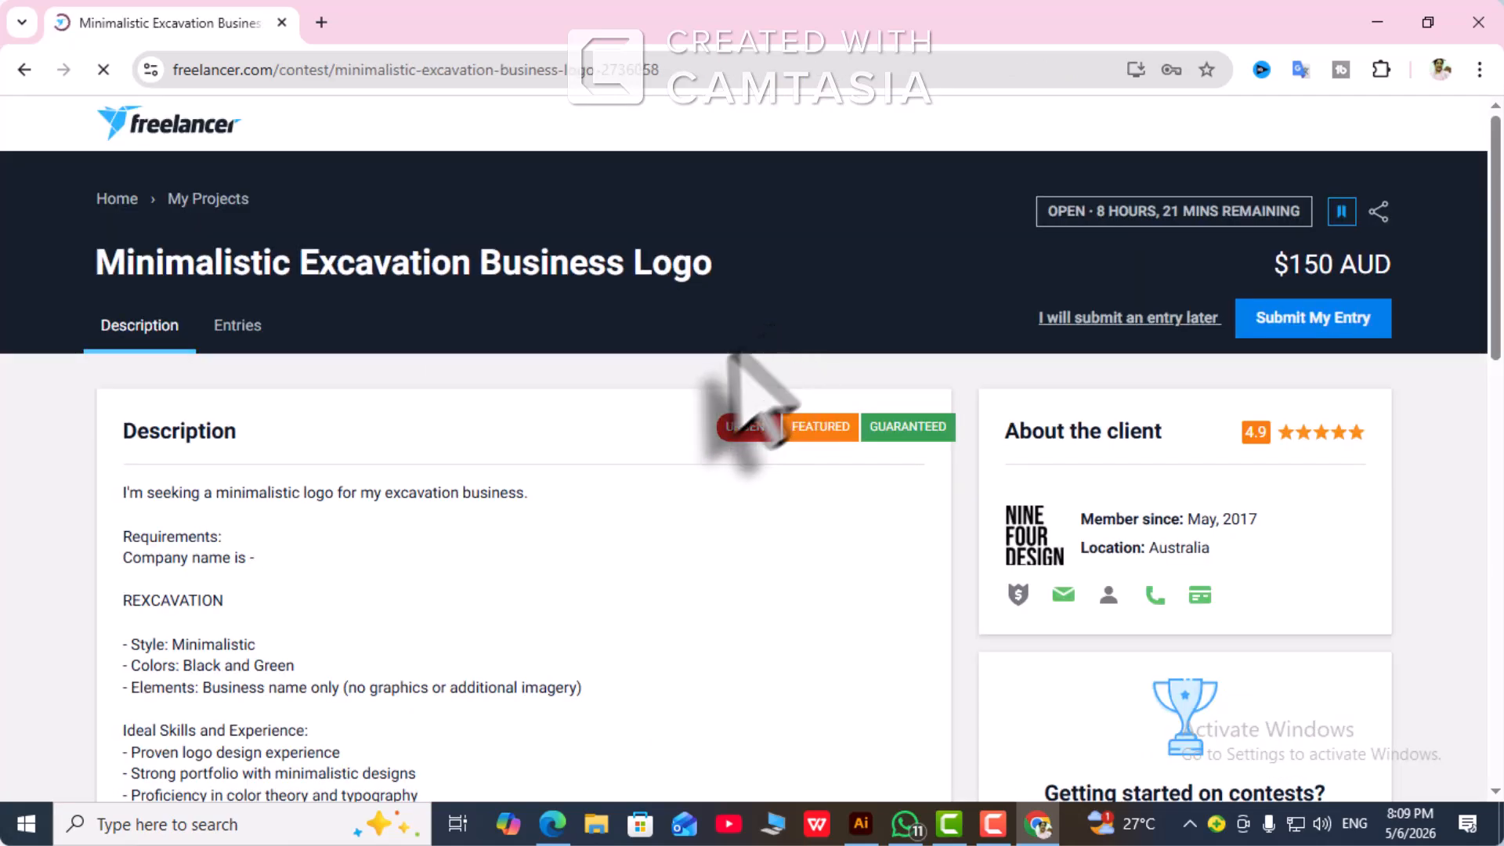
Examine the contest's winning entry, description and requirements.
scroll(627, 392, "down", 2)
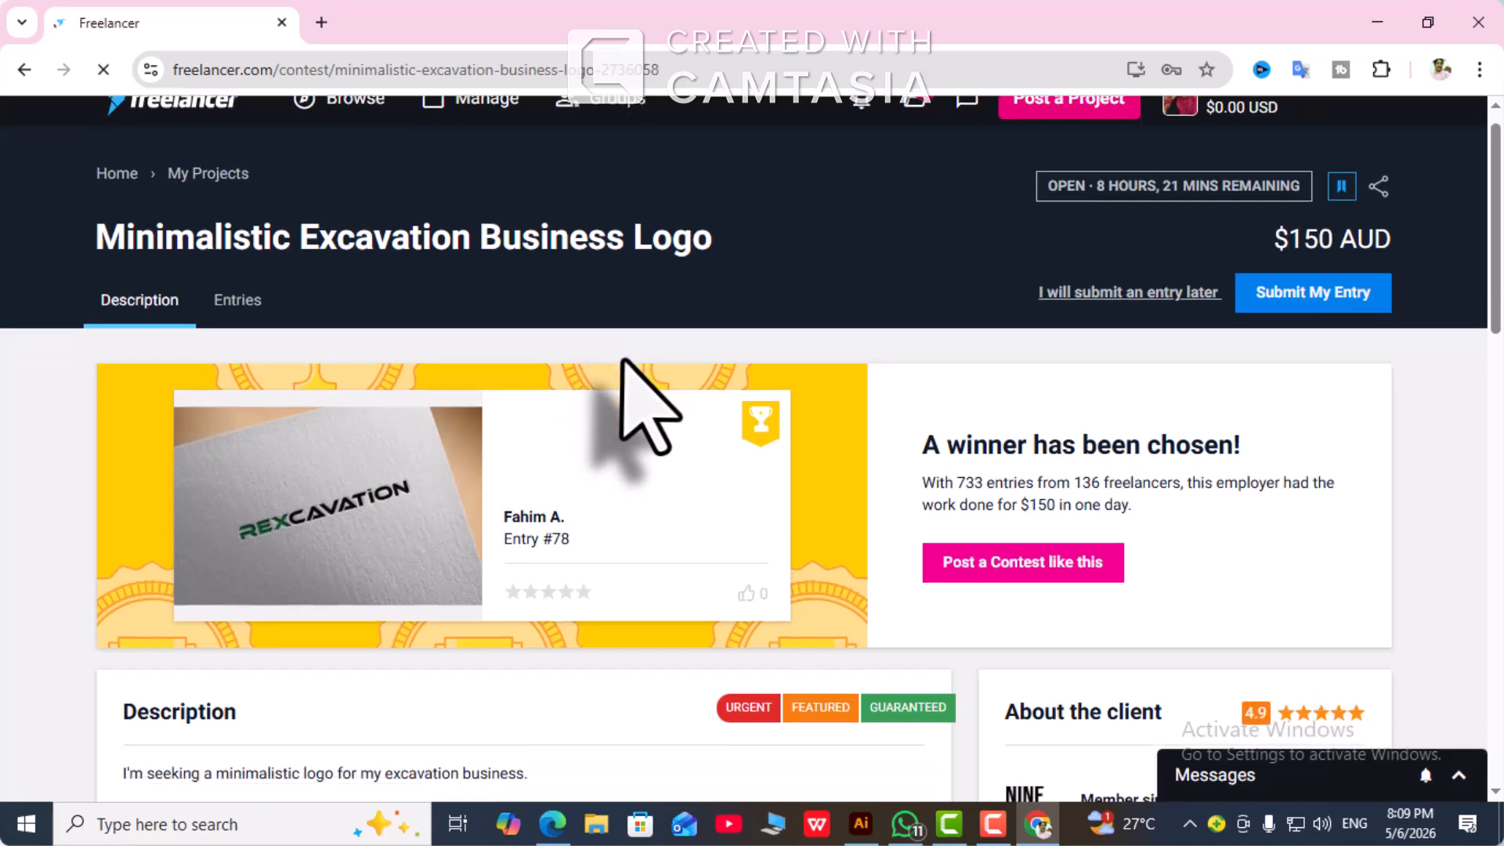
scroll(623, 360, "down", 2)
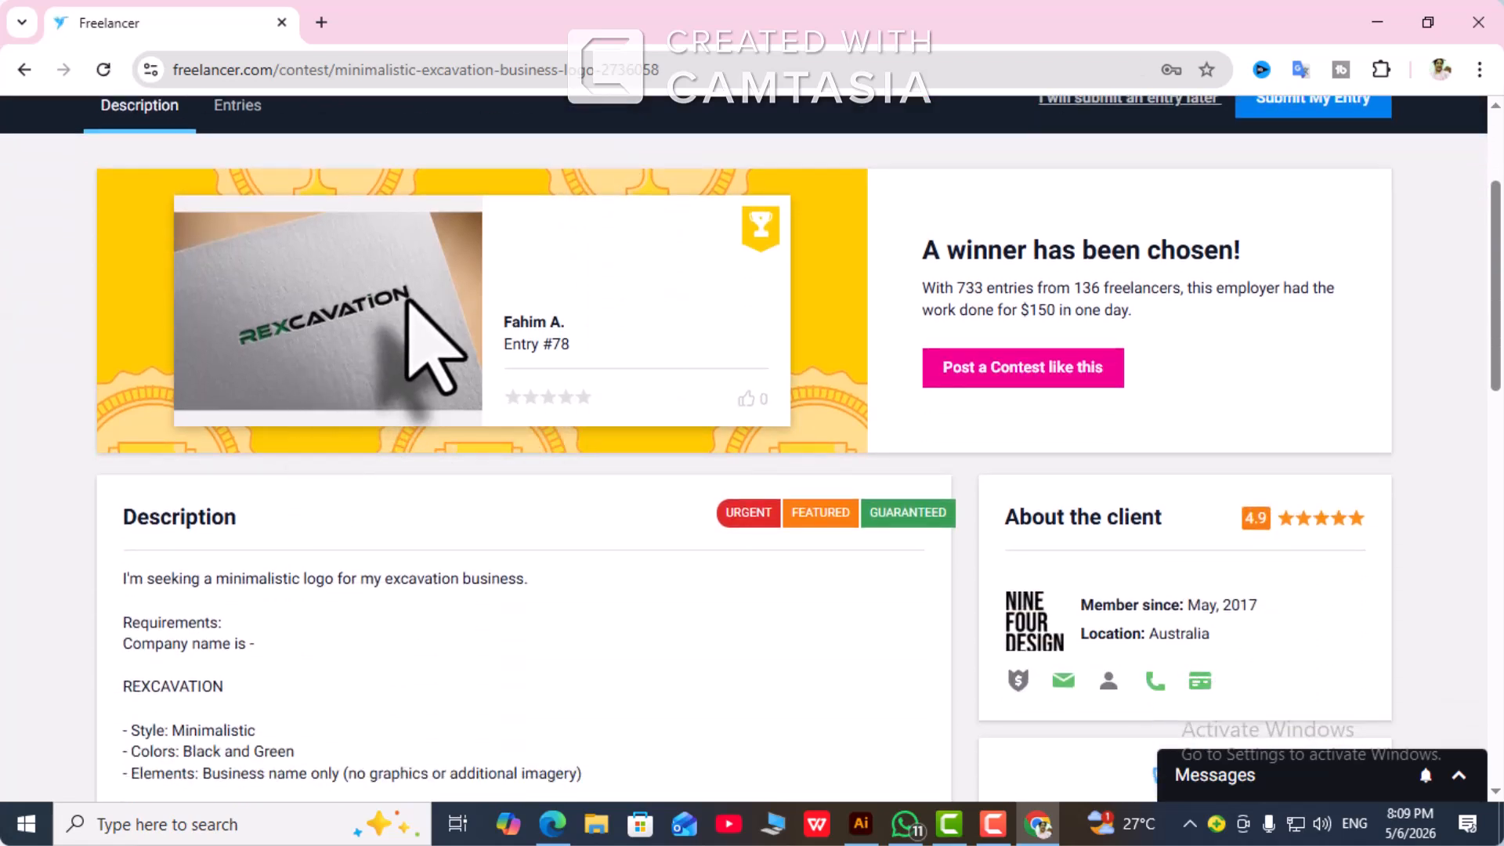
scroll(517, 335, "up", 3)
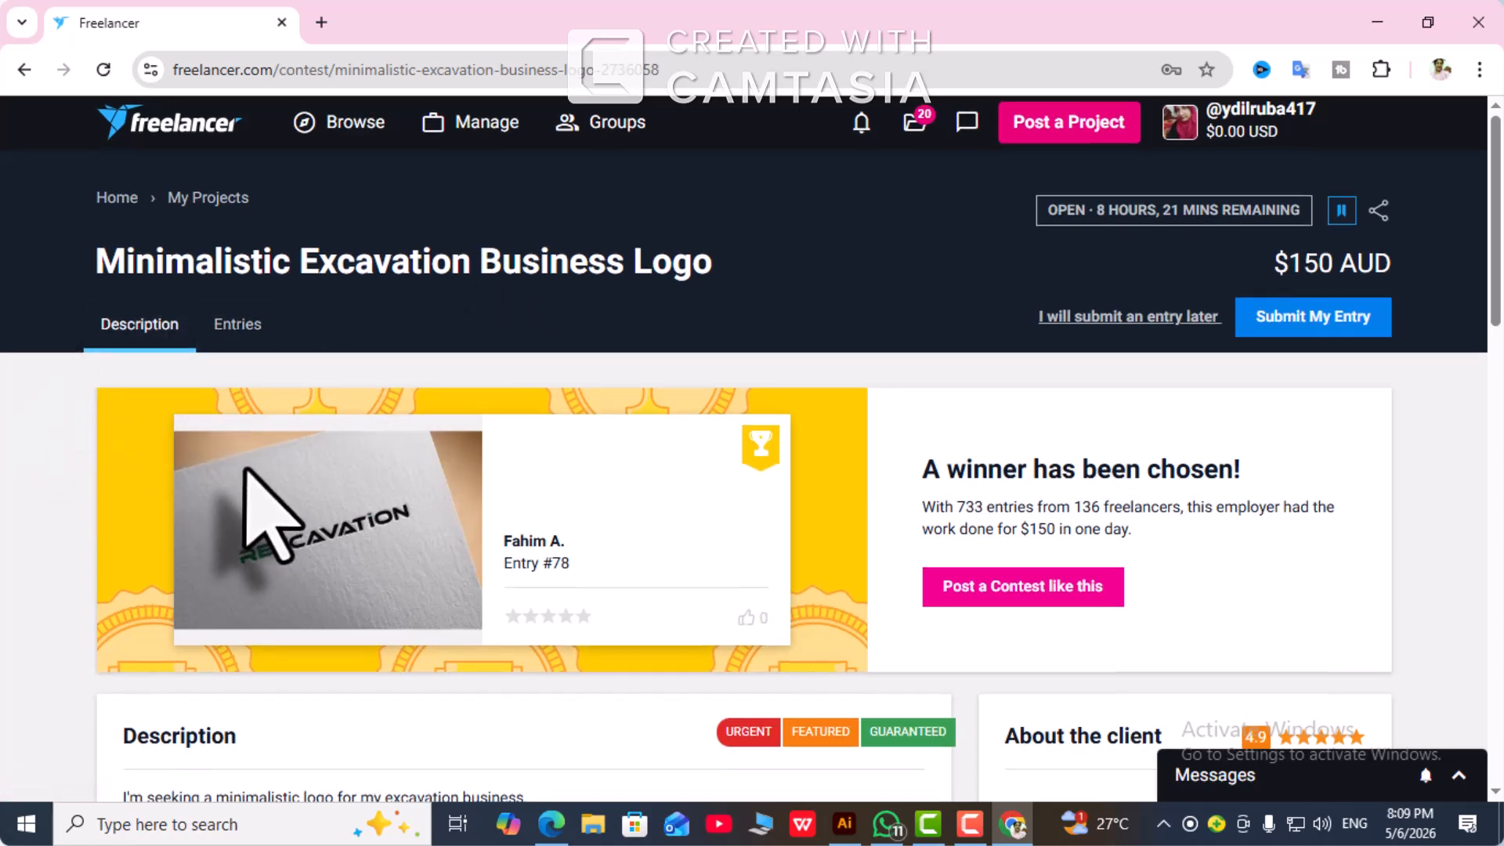
scroll(250, 478, "down", 3)
scroll(315, 382, "down", 3)
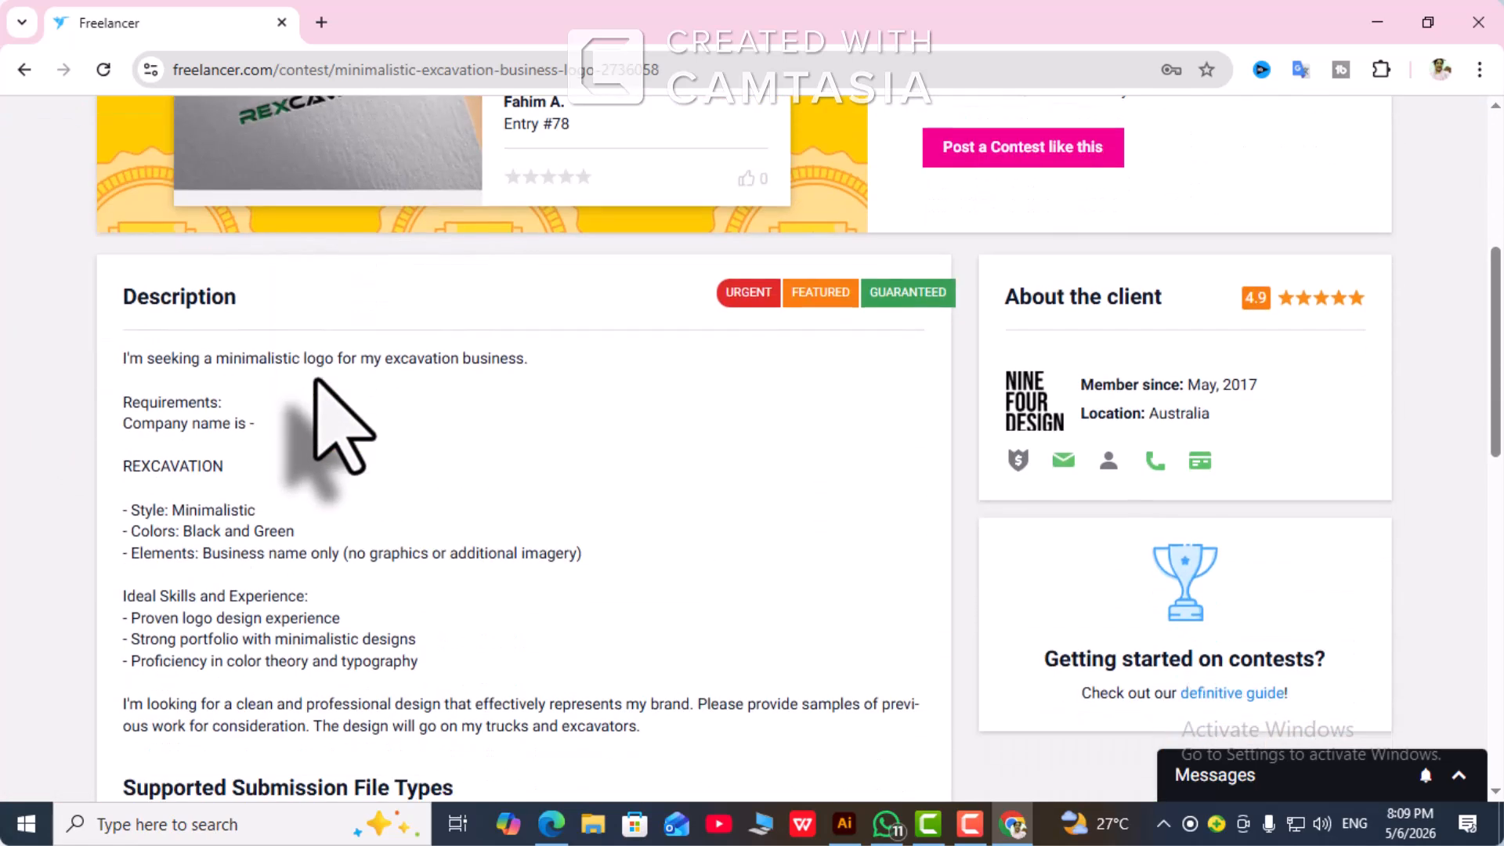
scroll(313, 376, "up", 6)
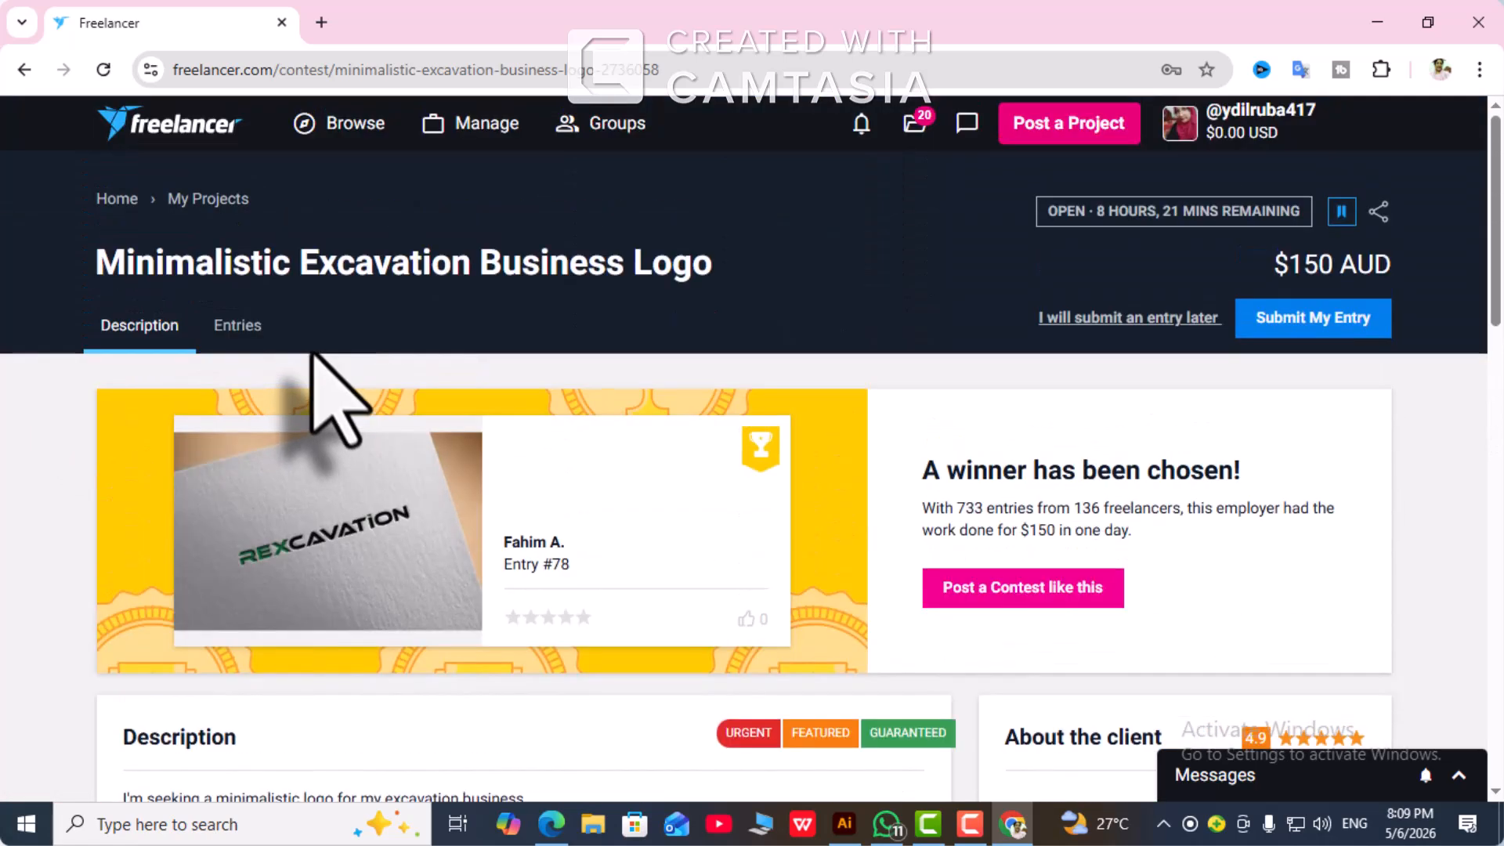
Show the contest's submitted entries and look through the logo designs.
left_click(232, 328)
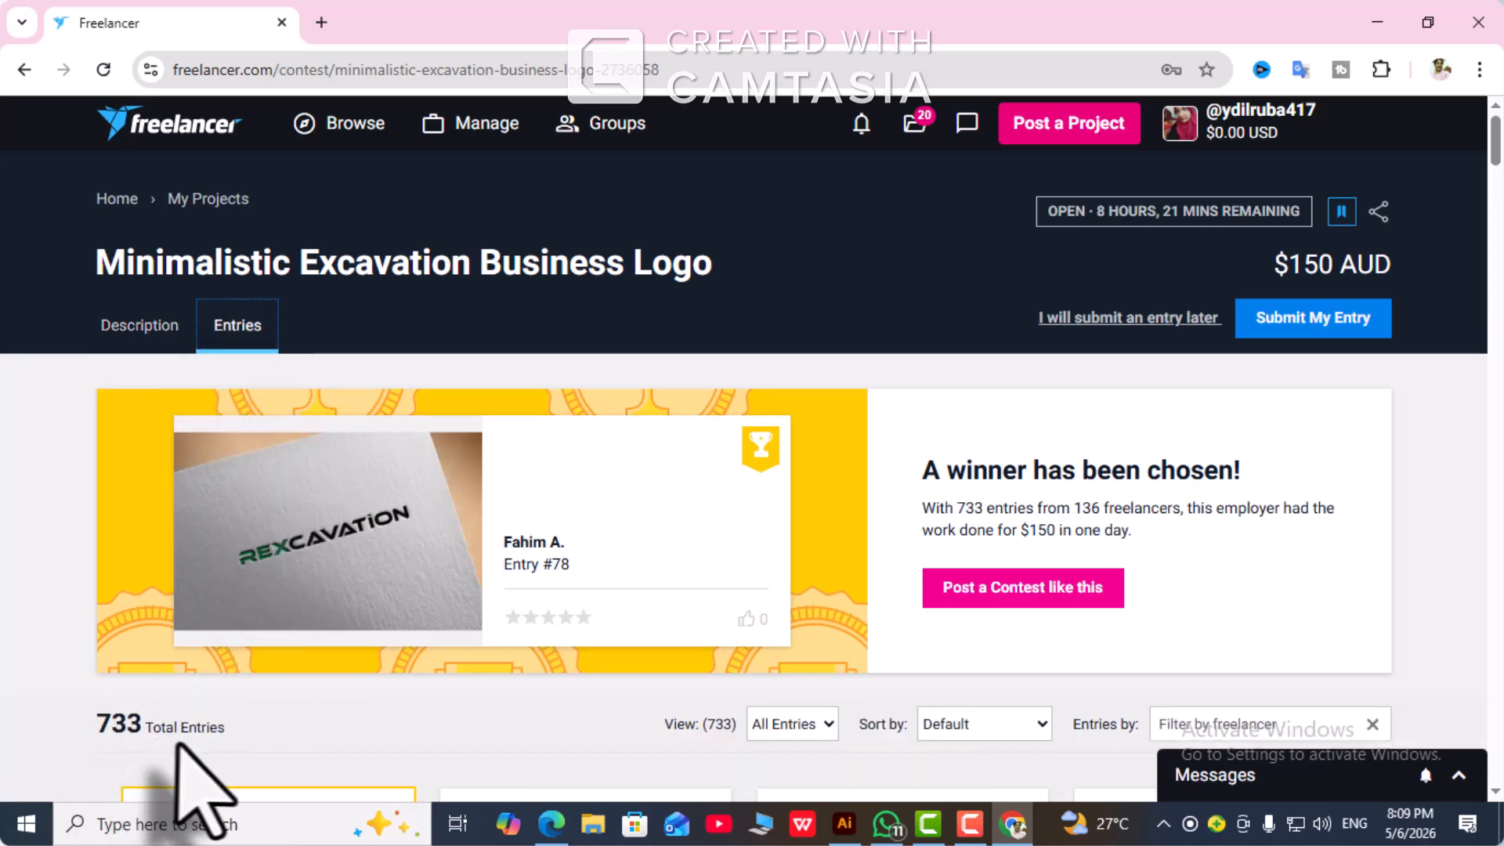
scroll(353, 631, "down", 7)
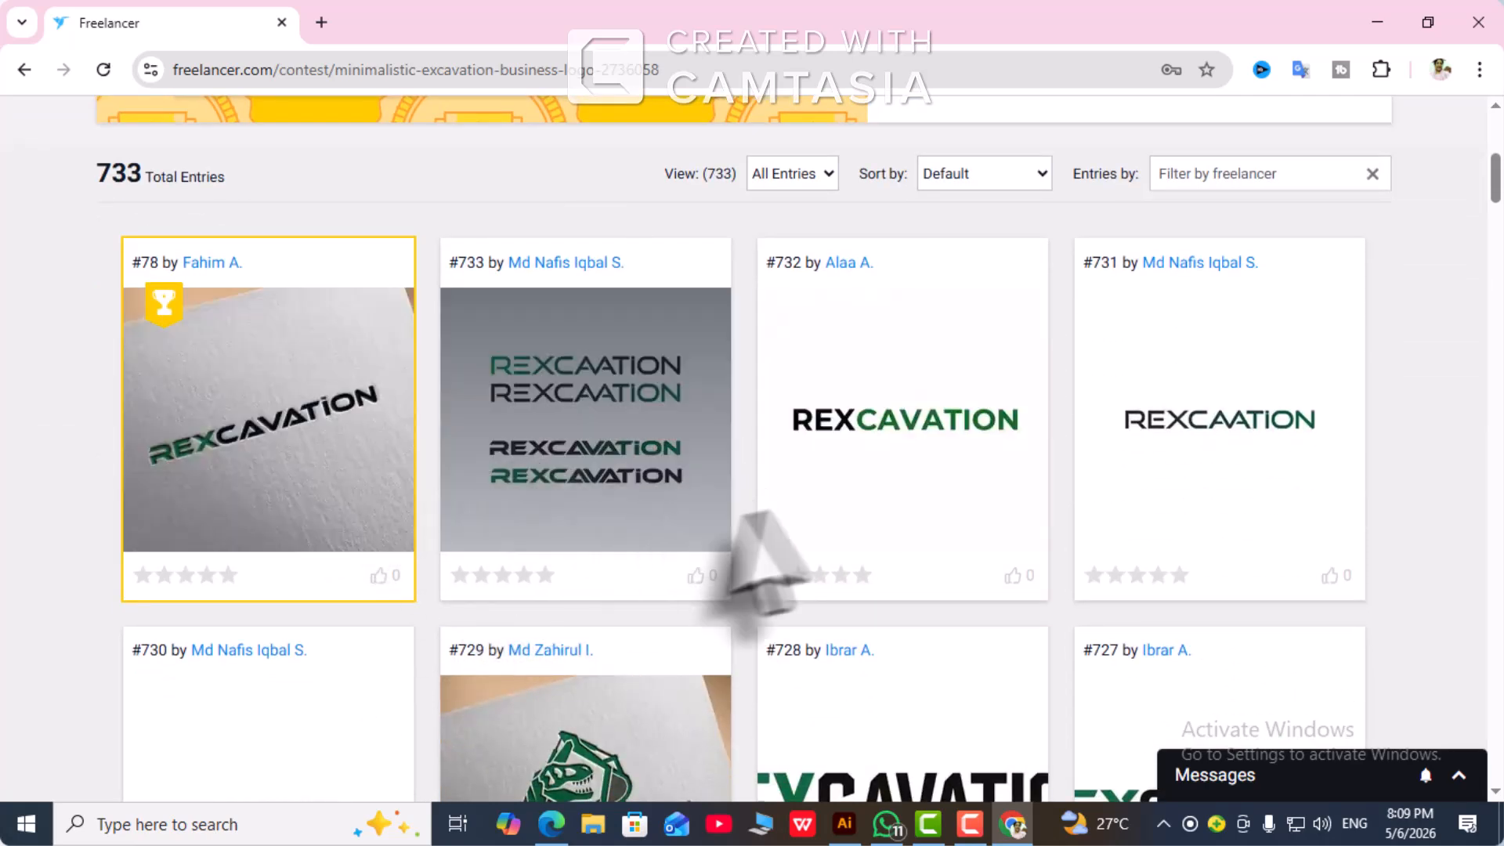
scroll(889, 514, "down", 3)
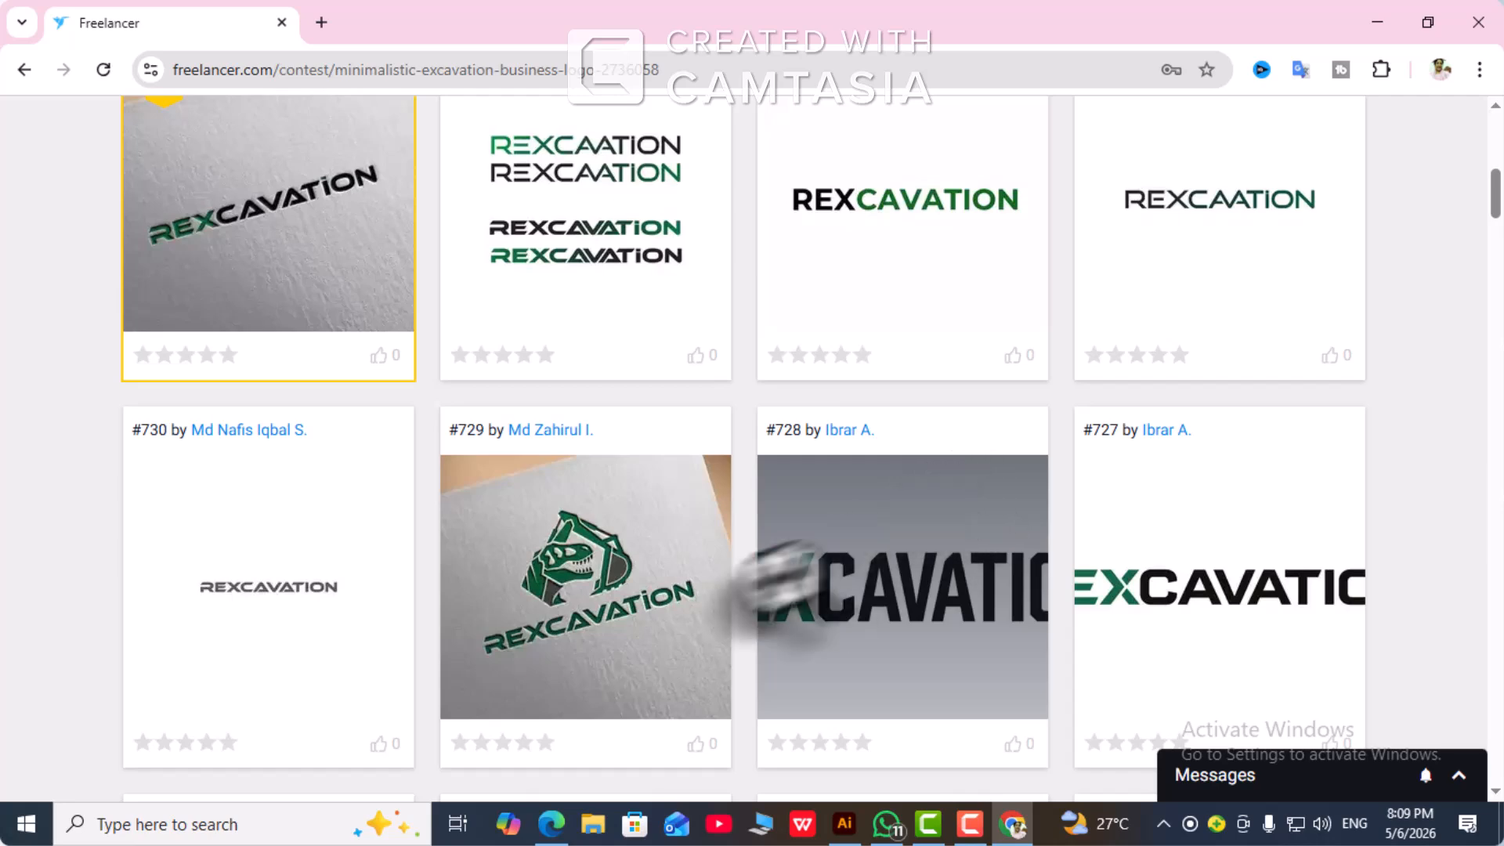
scroll(830, 560, "down", 3)
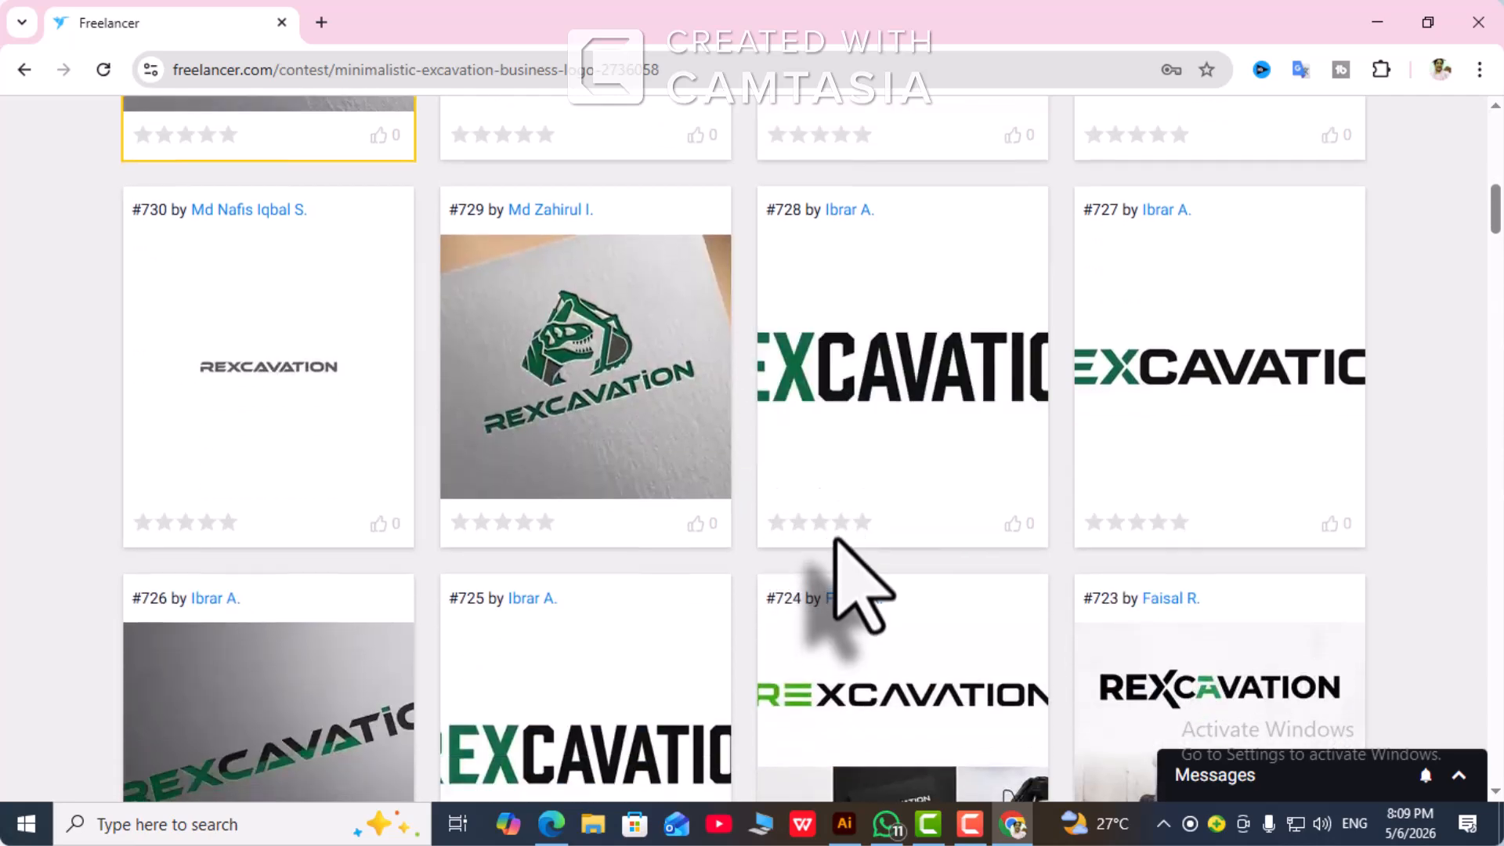
scroll(835, 539, "up", 13)
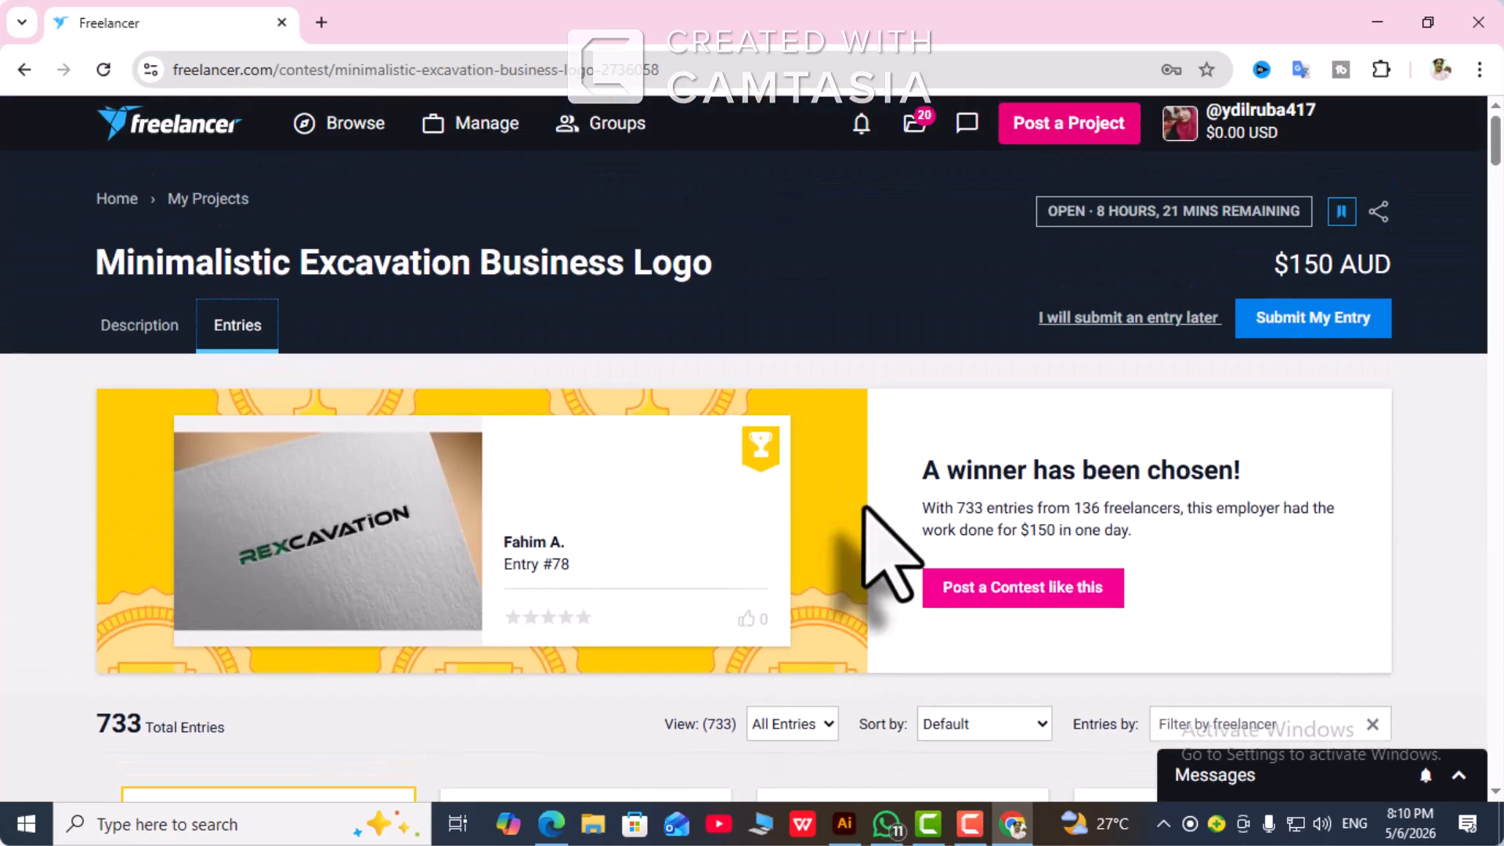
Return to the contest description and look over it again.
left_click(90, 325)
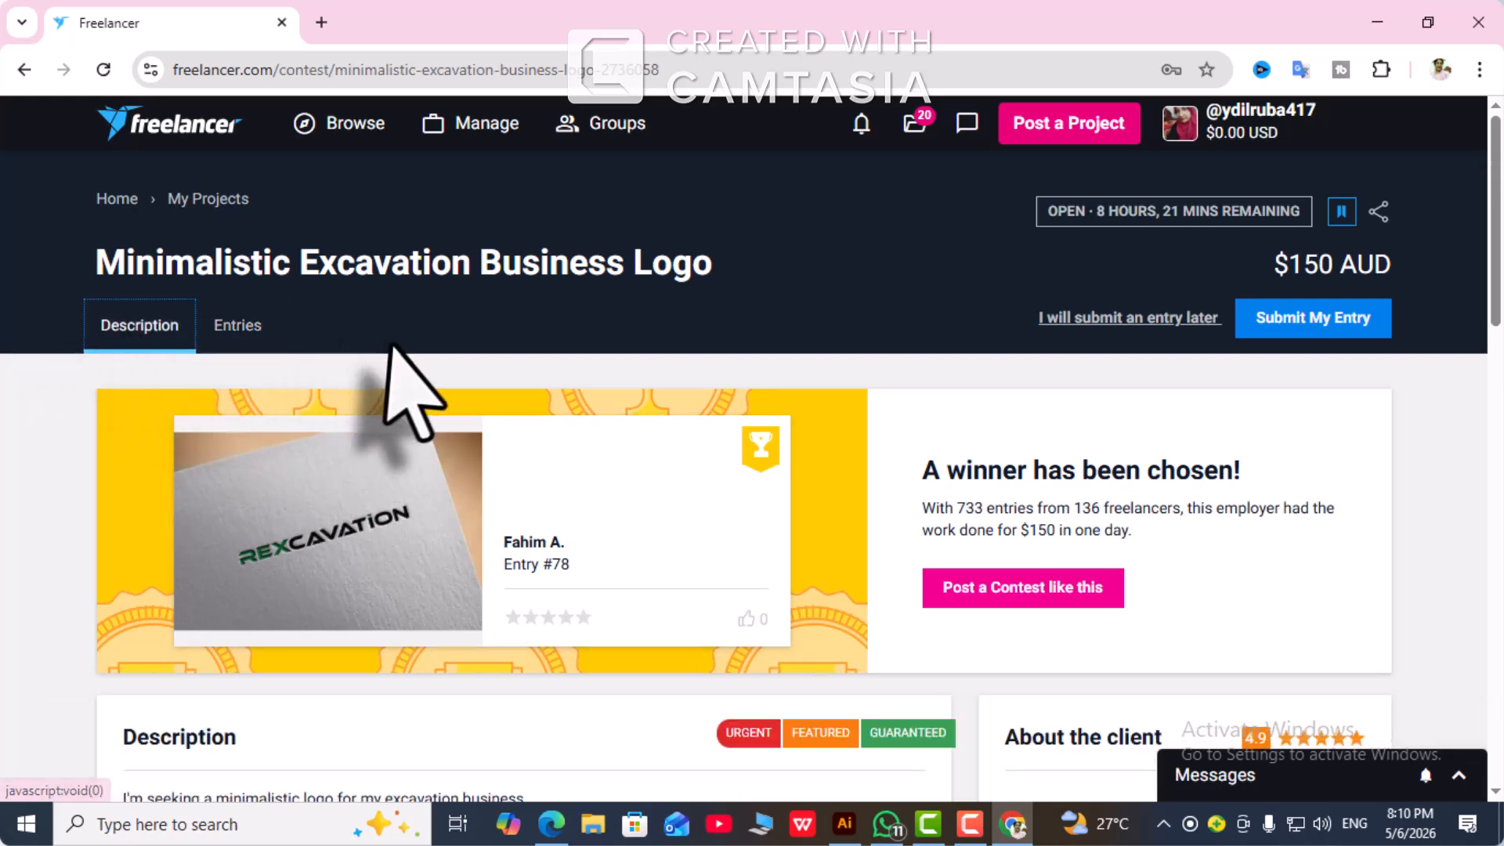
scroll(420, 386, "down", 3)
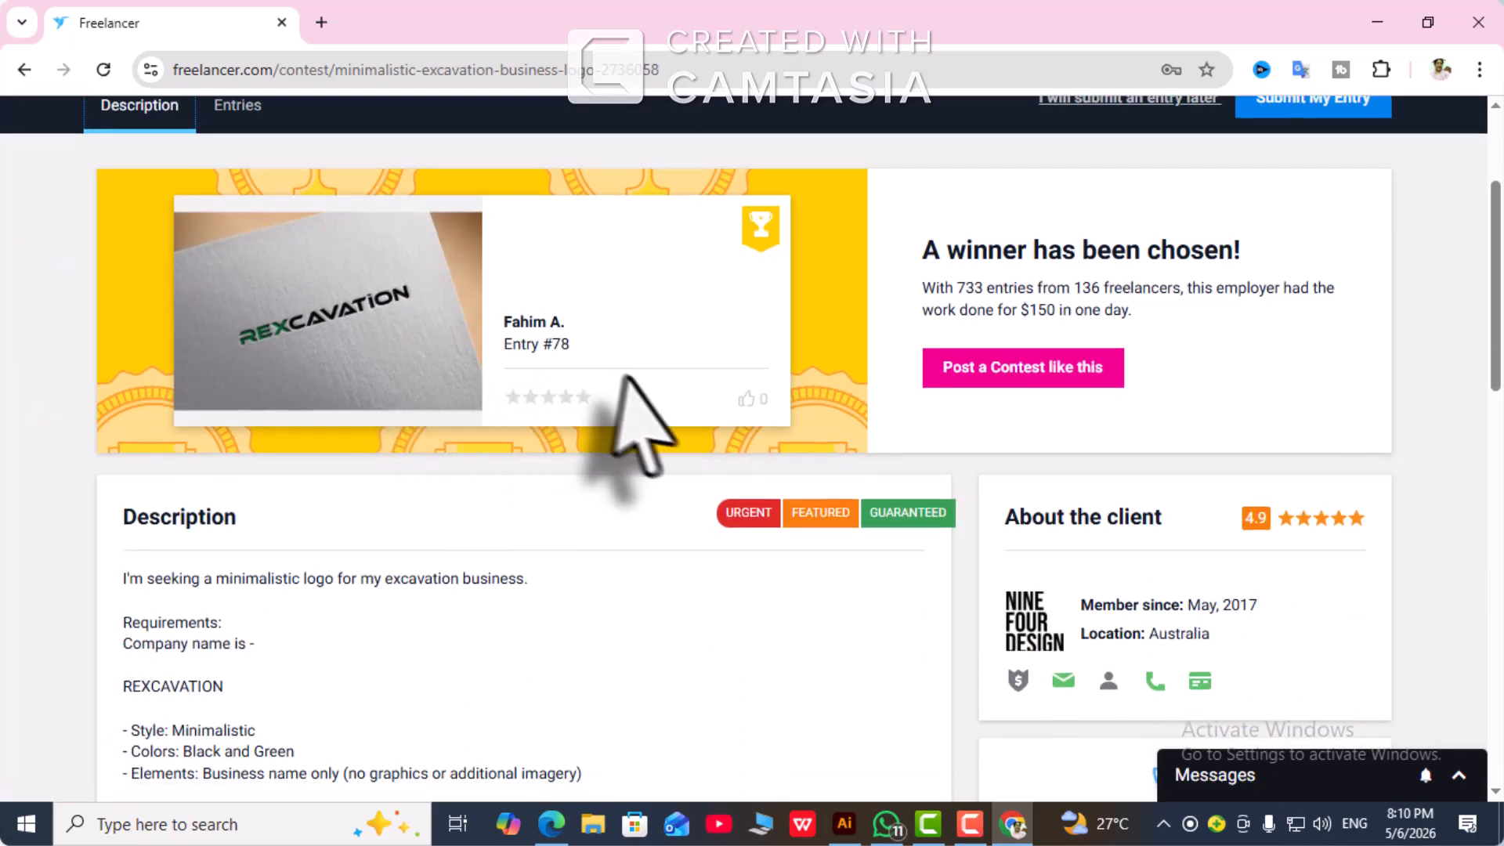
scroll(705, 403, "up", 3)
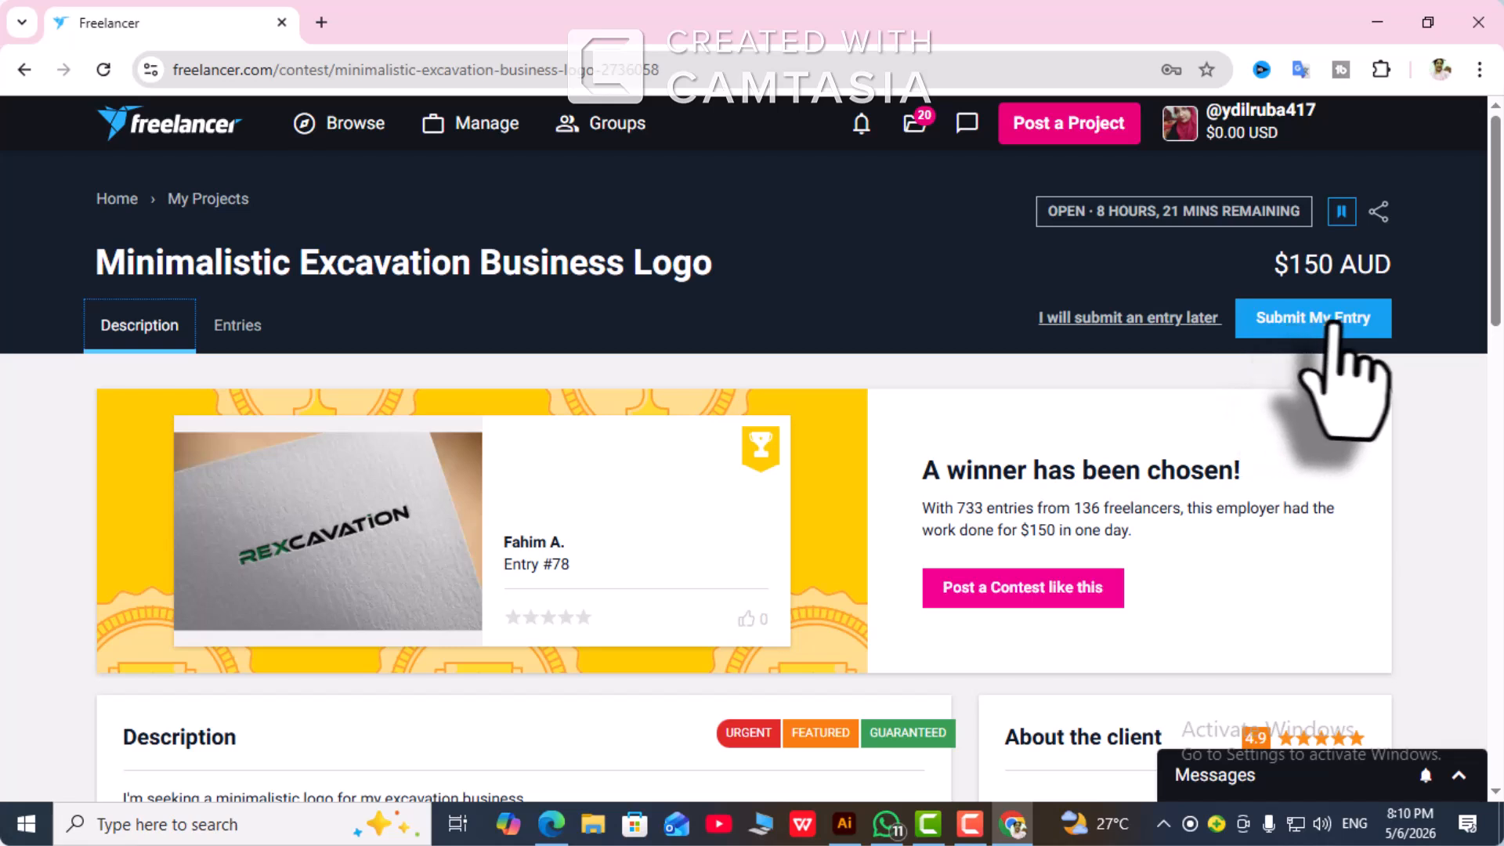
Open the entry submission form for the contest and look over its fields.
left_click(1306, 321)
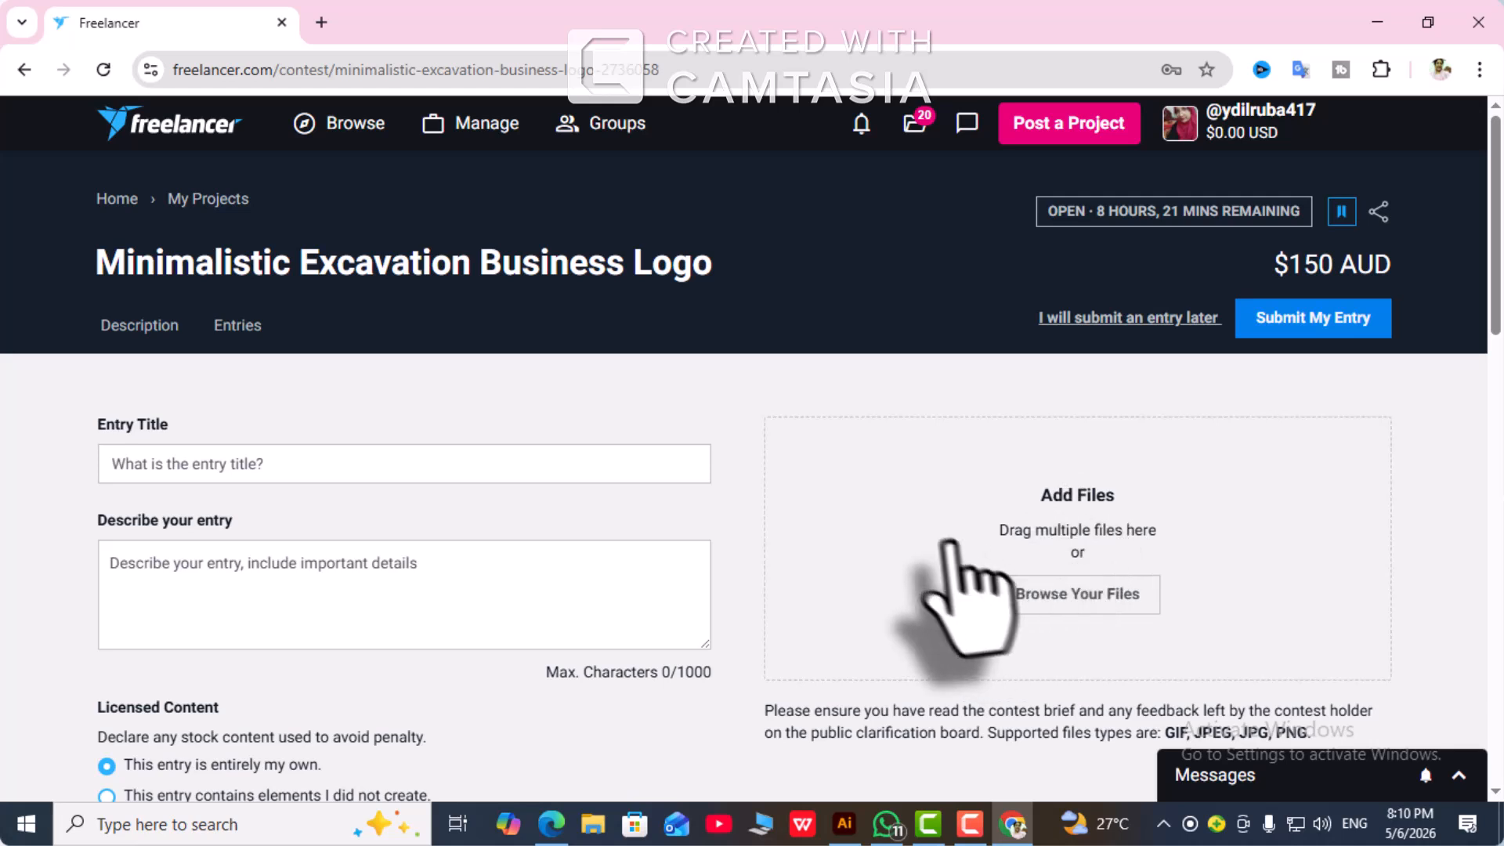
scroll(960, 532, "down", 2)
scroll(1058, 487, "down", 1)
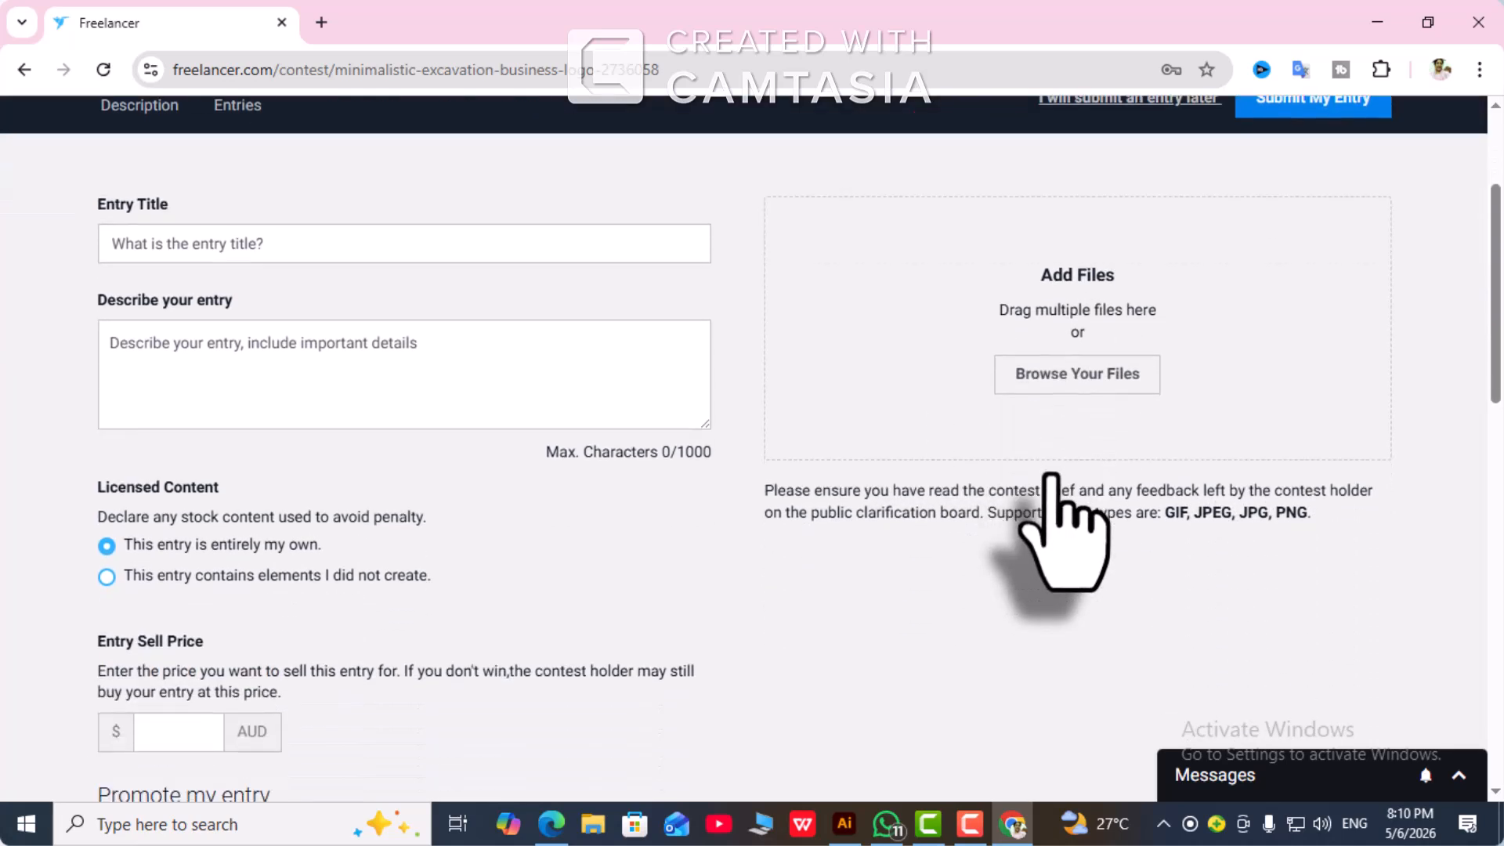
Upload the logo design file REX.jpg from the p folder in Pictures to the contest entry.
left_click(1088, 375)
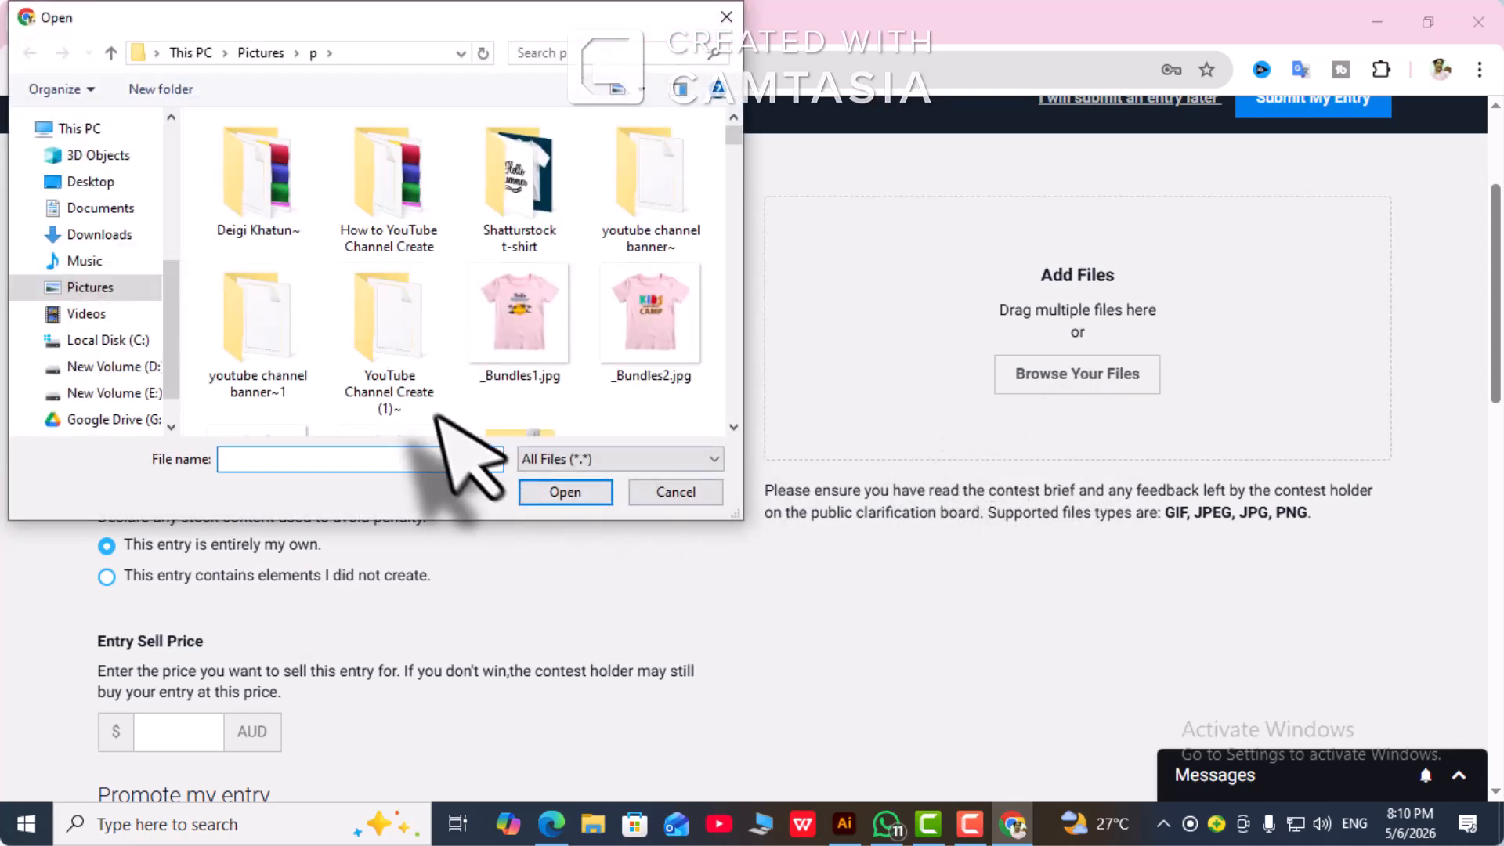
scroll(429, 357, "down", 3)
scroll(438, 329, "down", 5)
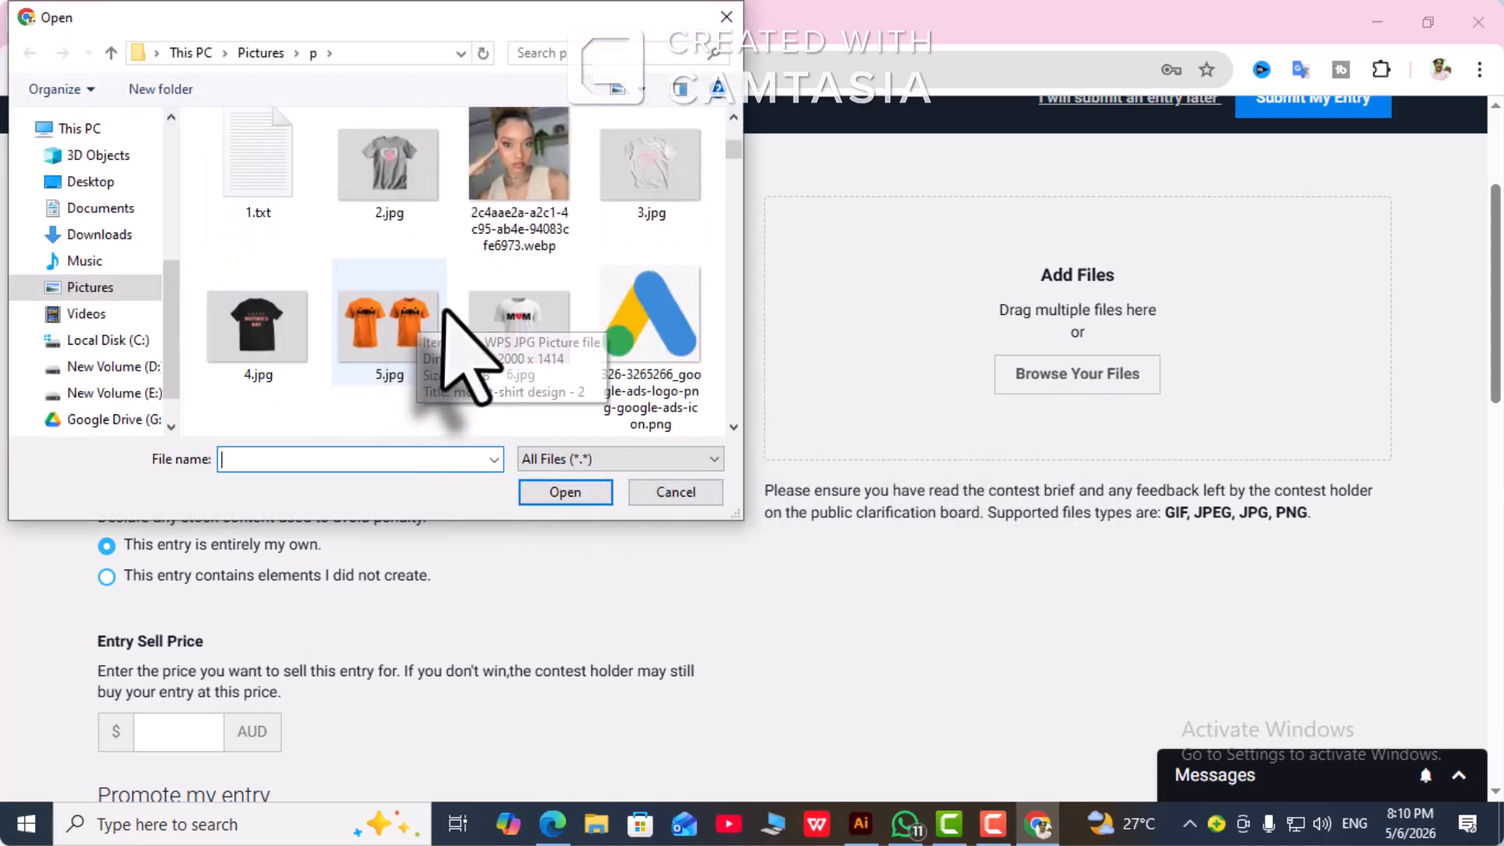
scroll(476, 303, "down", 5)
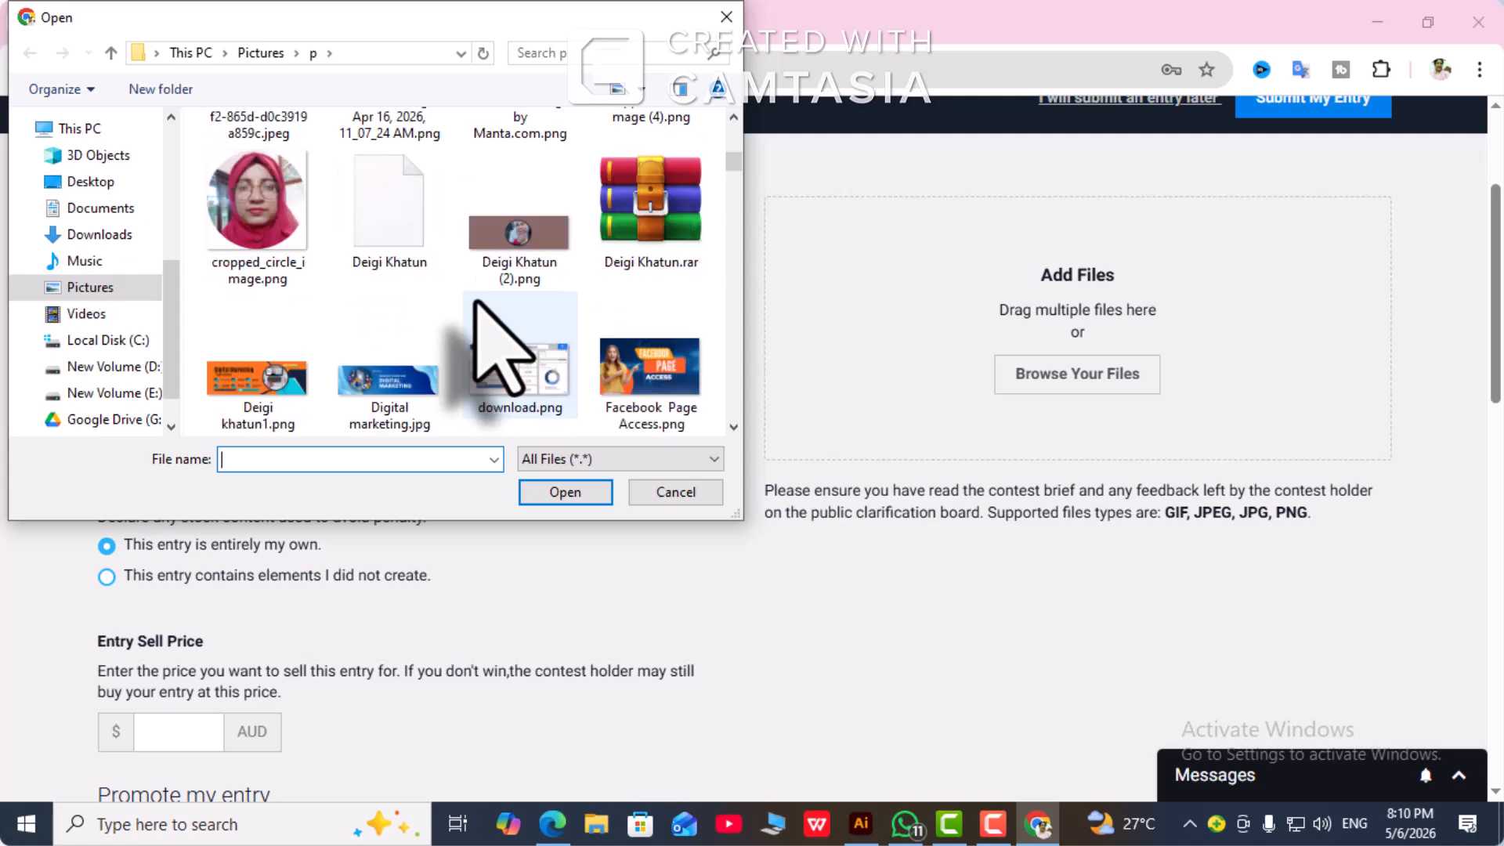
scroll(501, 345, "down", 3)
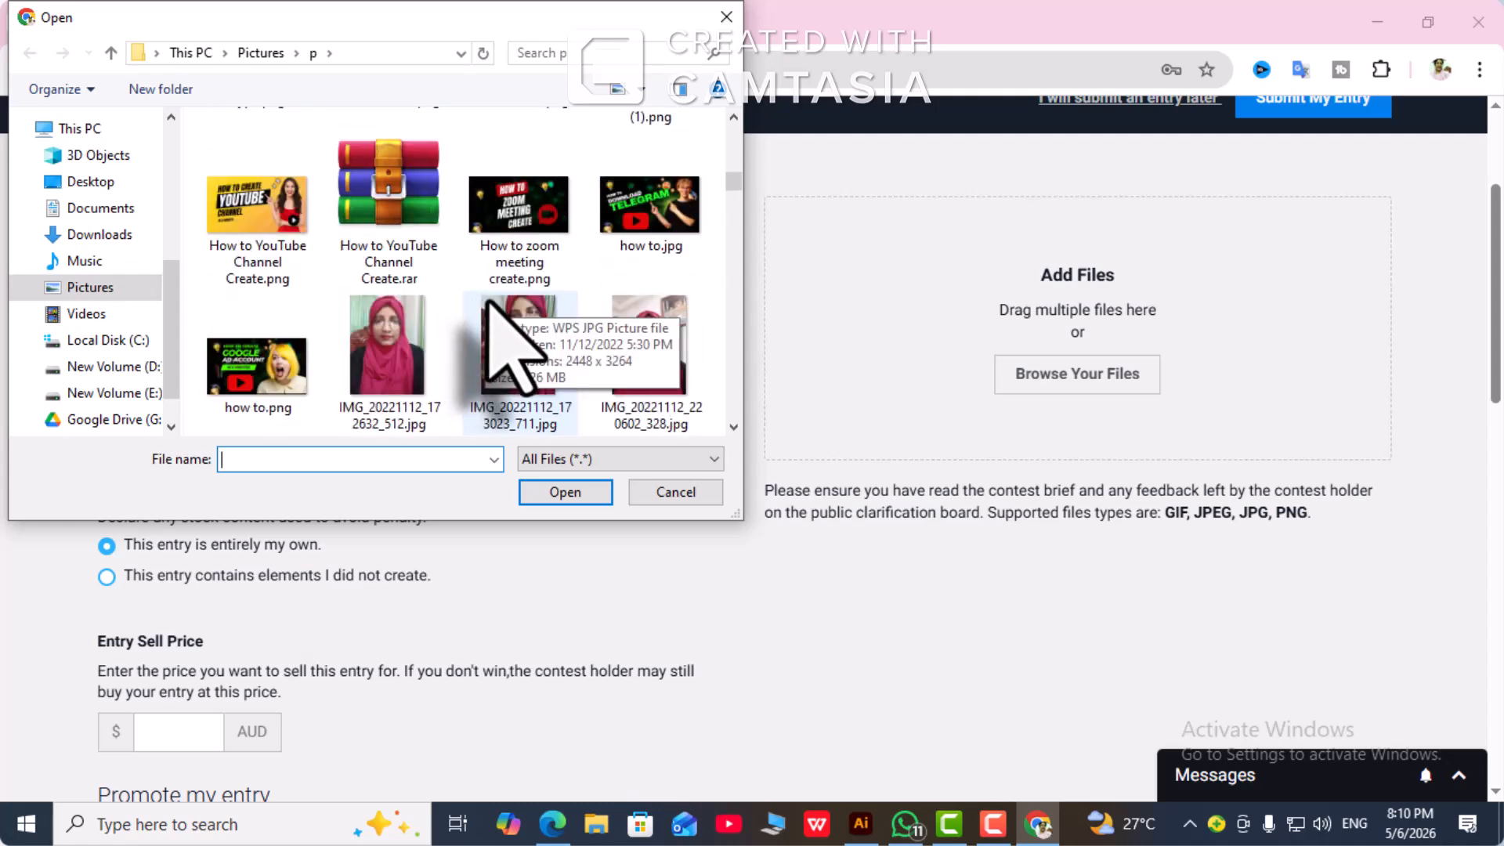
scroll(505, 337, "down", 3)
scroll(523, 364, "down", 9)
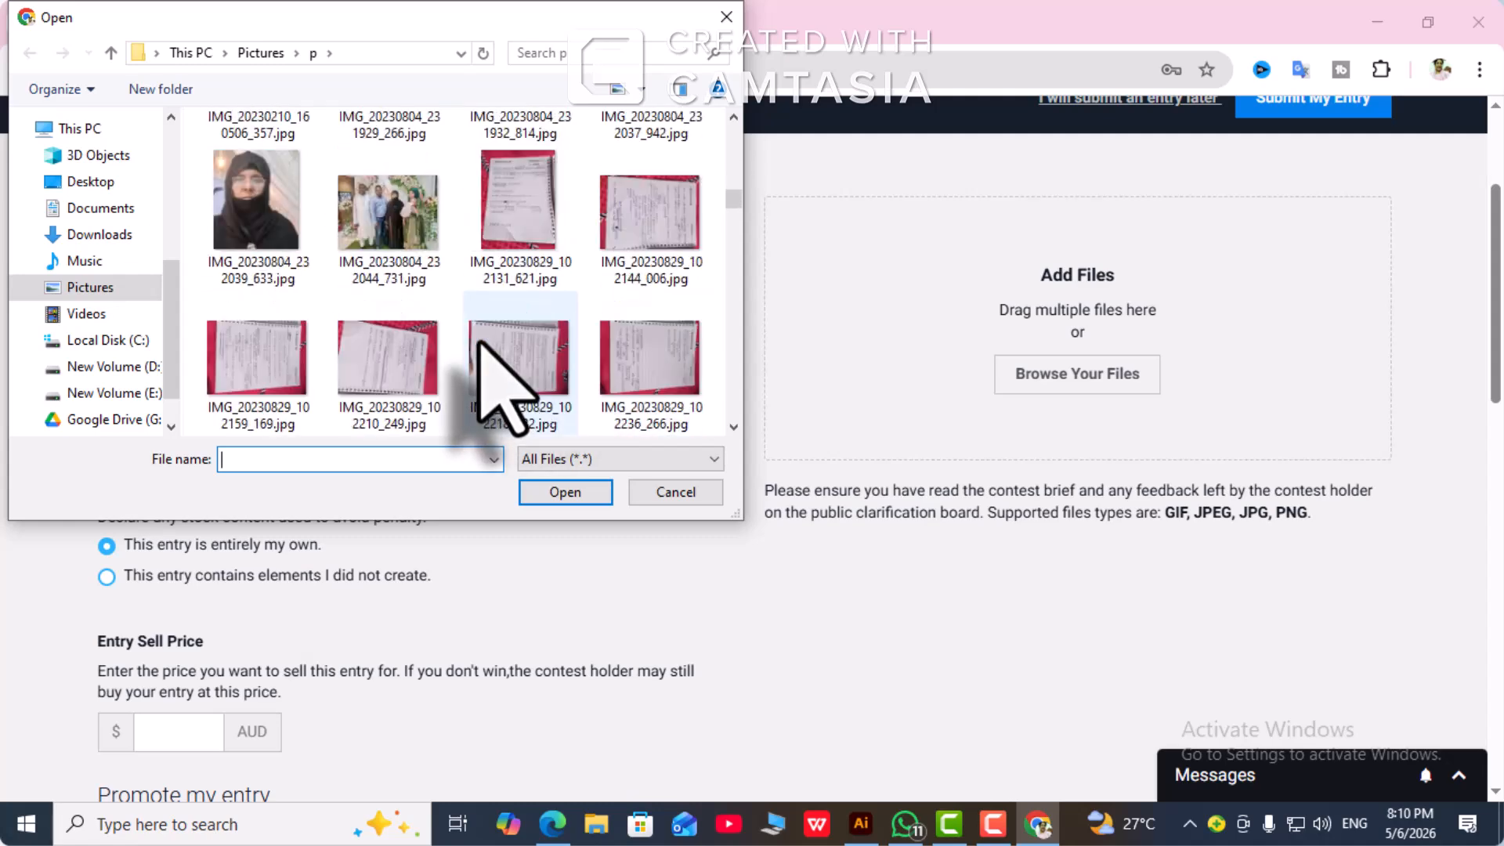
scroll(509, 388, "down", 10)
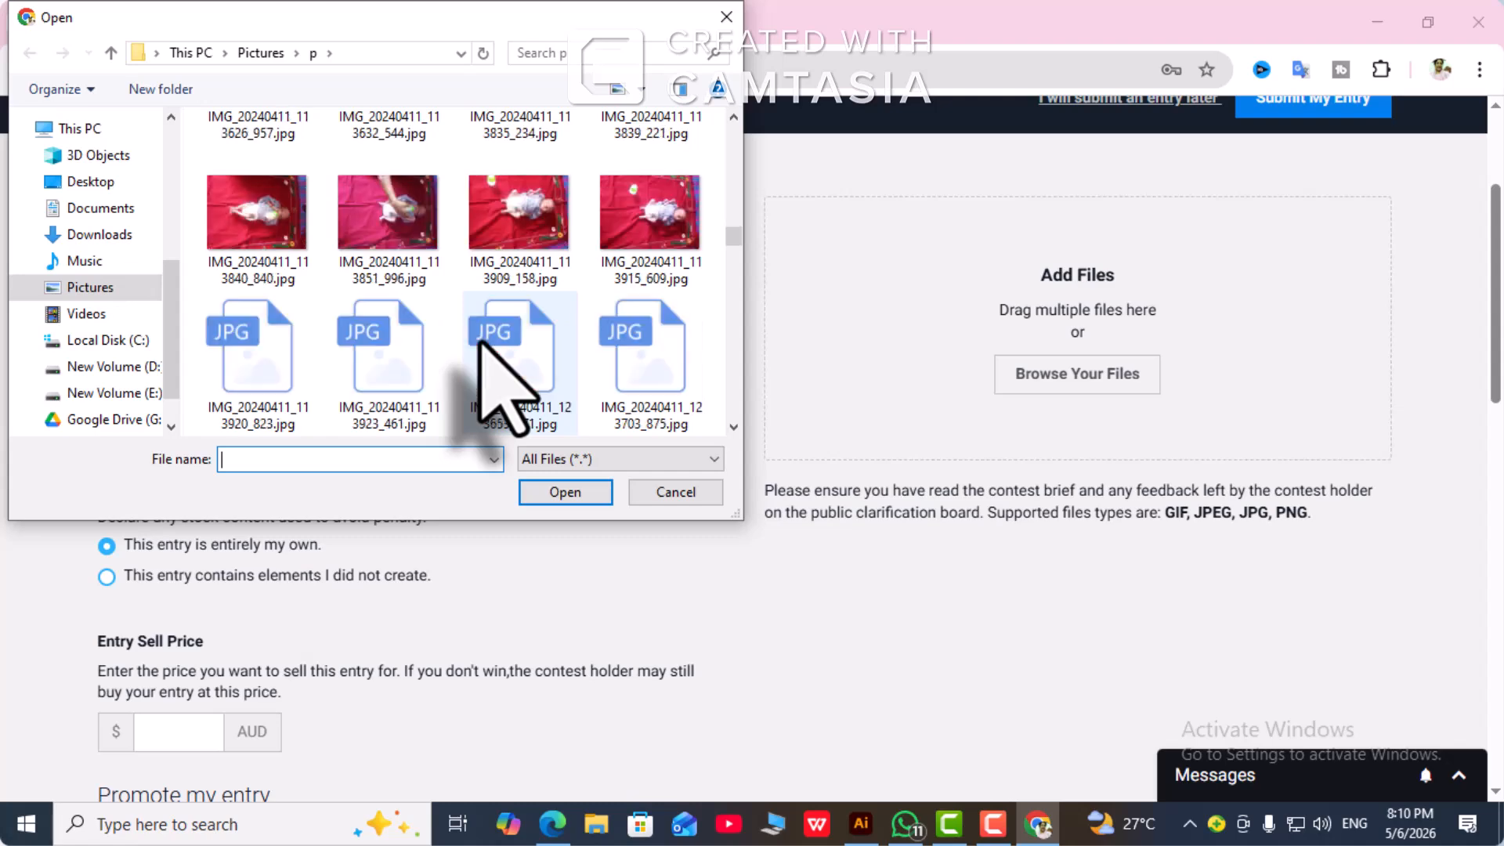
scroll(508, 384, "down", 8)
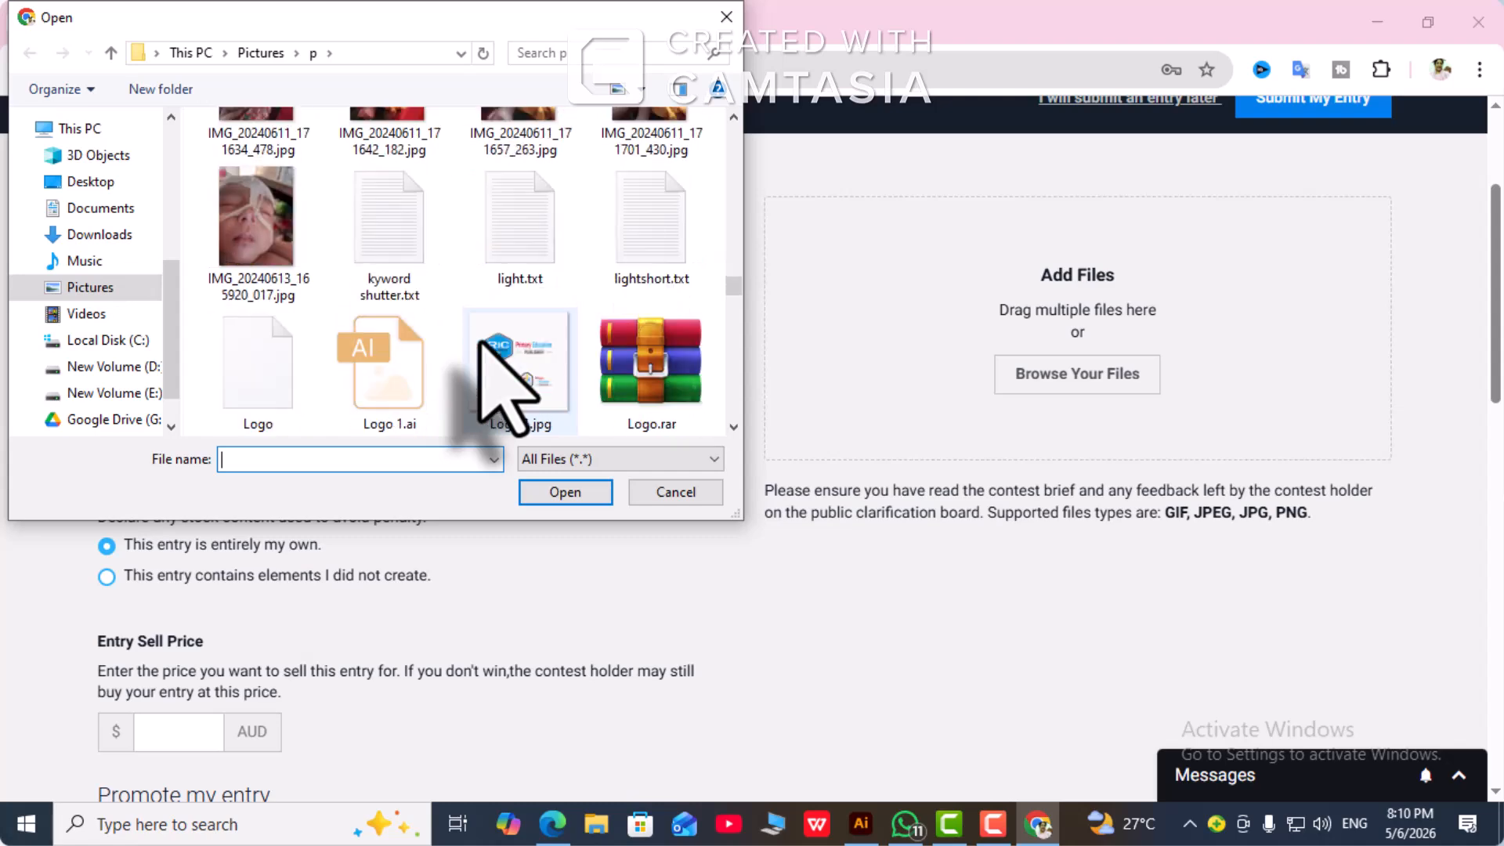
scroll(480, 343, "down", 4)
scroll(507, 383, "down", 2)
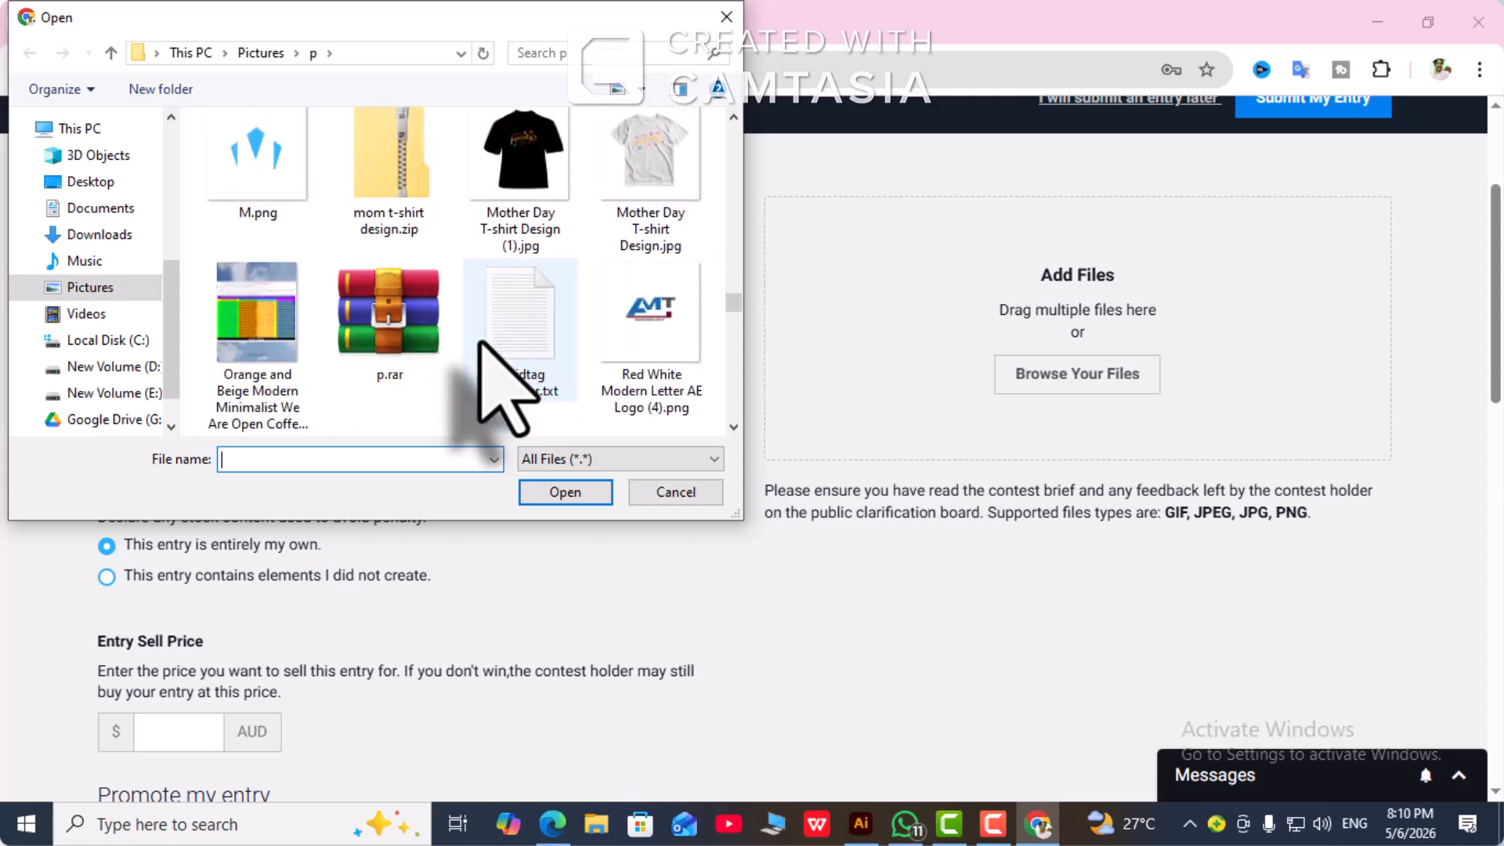
scroll(508, 383, "down", 2)
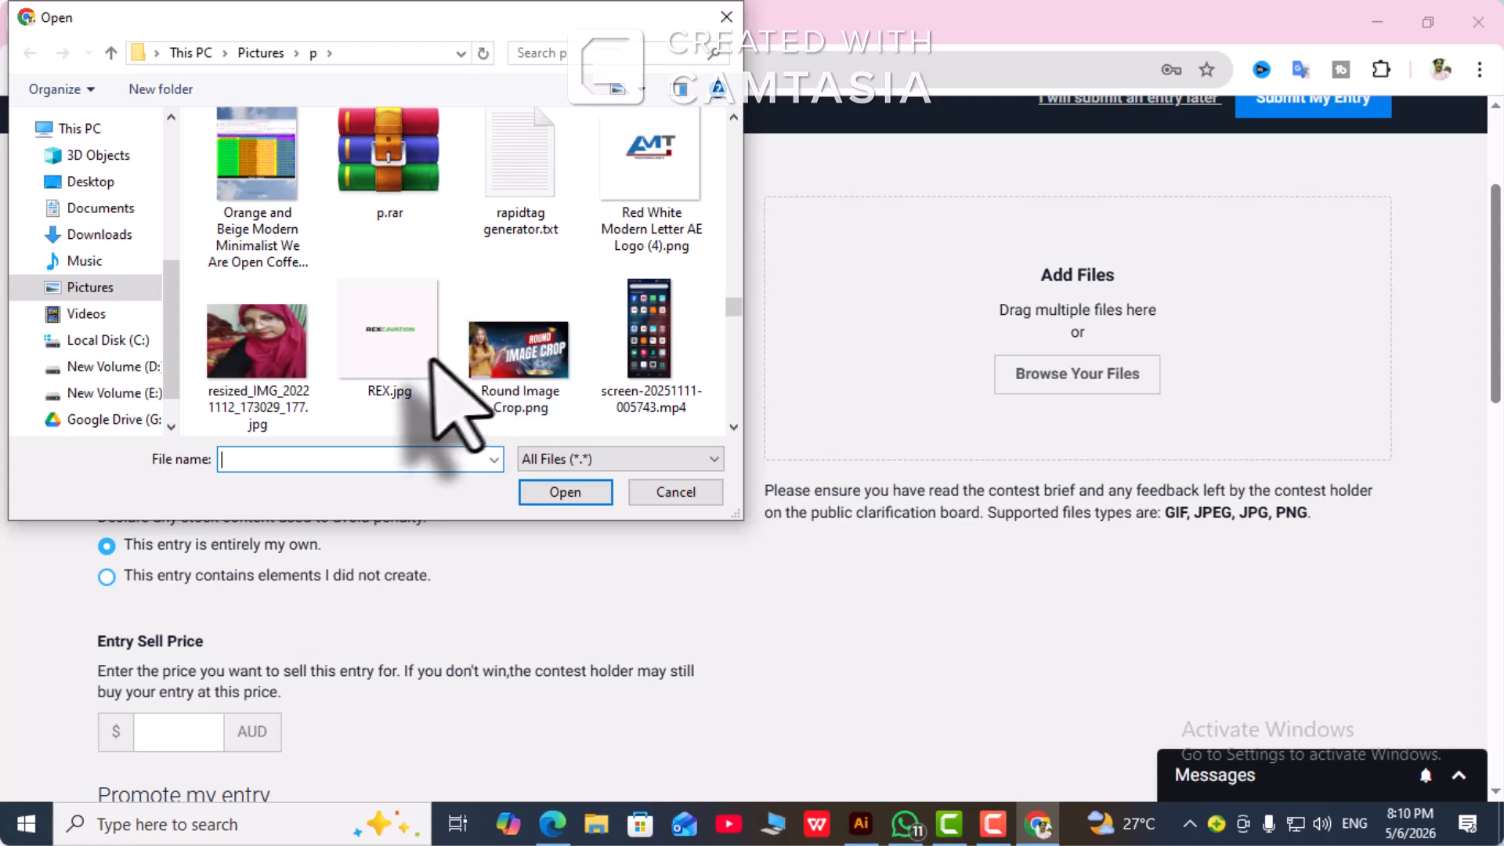
left_click(563, 493)
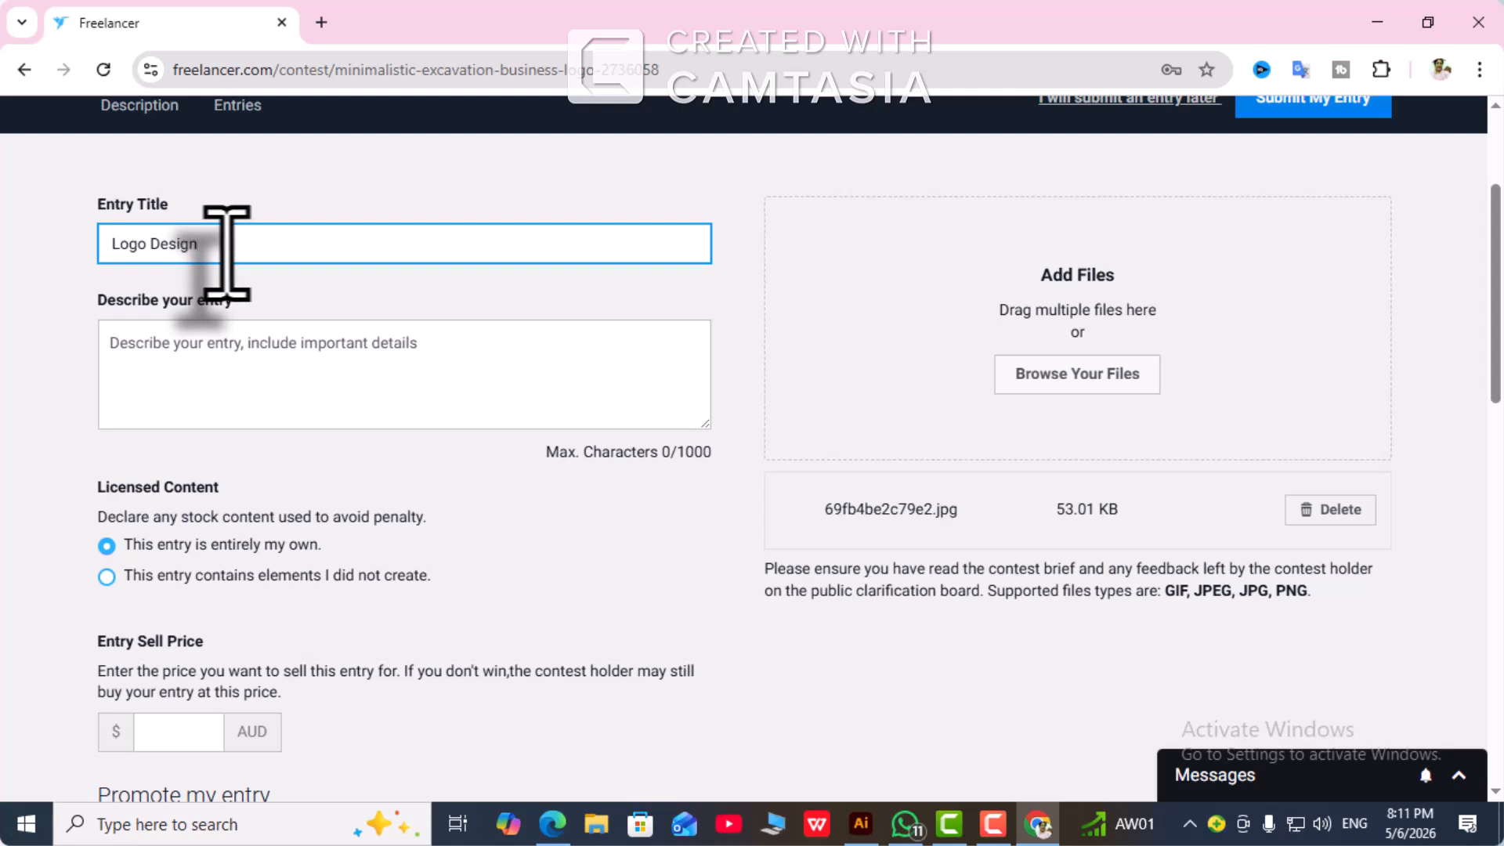
Copy the entry title into the entry description and extend it to read "Logo Design illustrator jpg".
left_click_drag(227, 251, 109, 252)
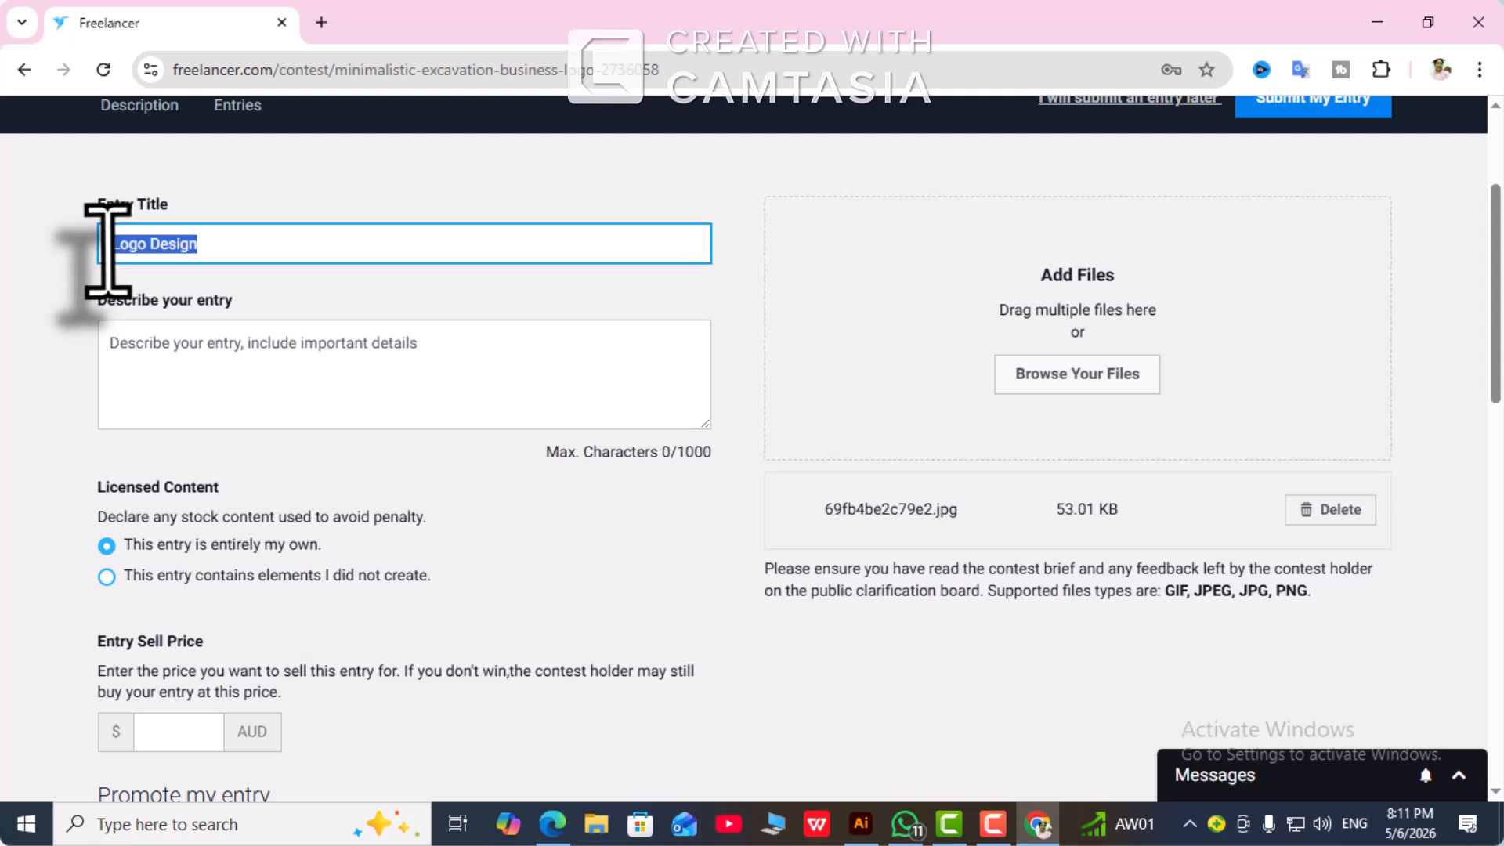
right_click(137, 250)
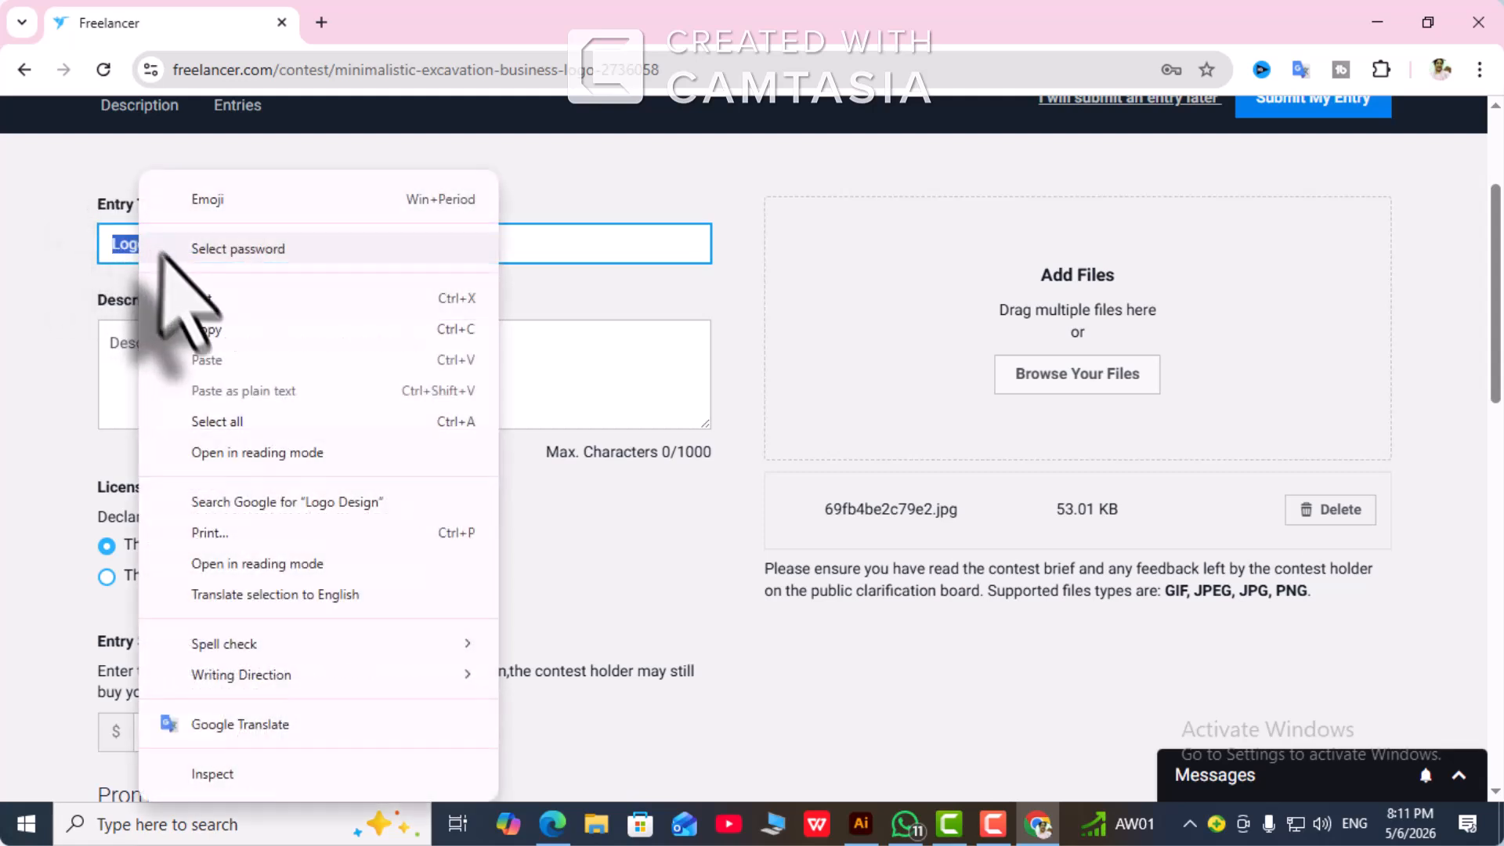
left_click(204, 329)
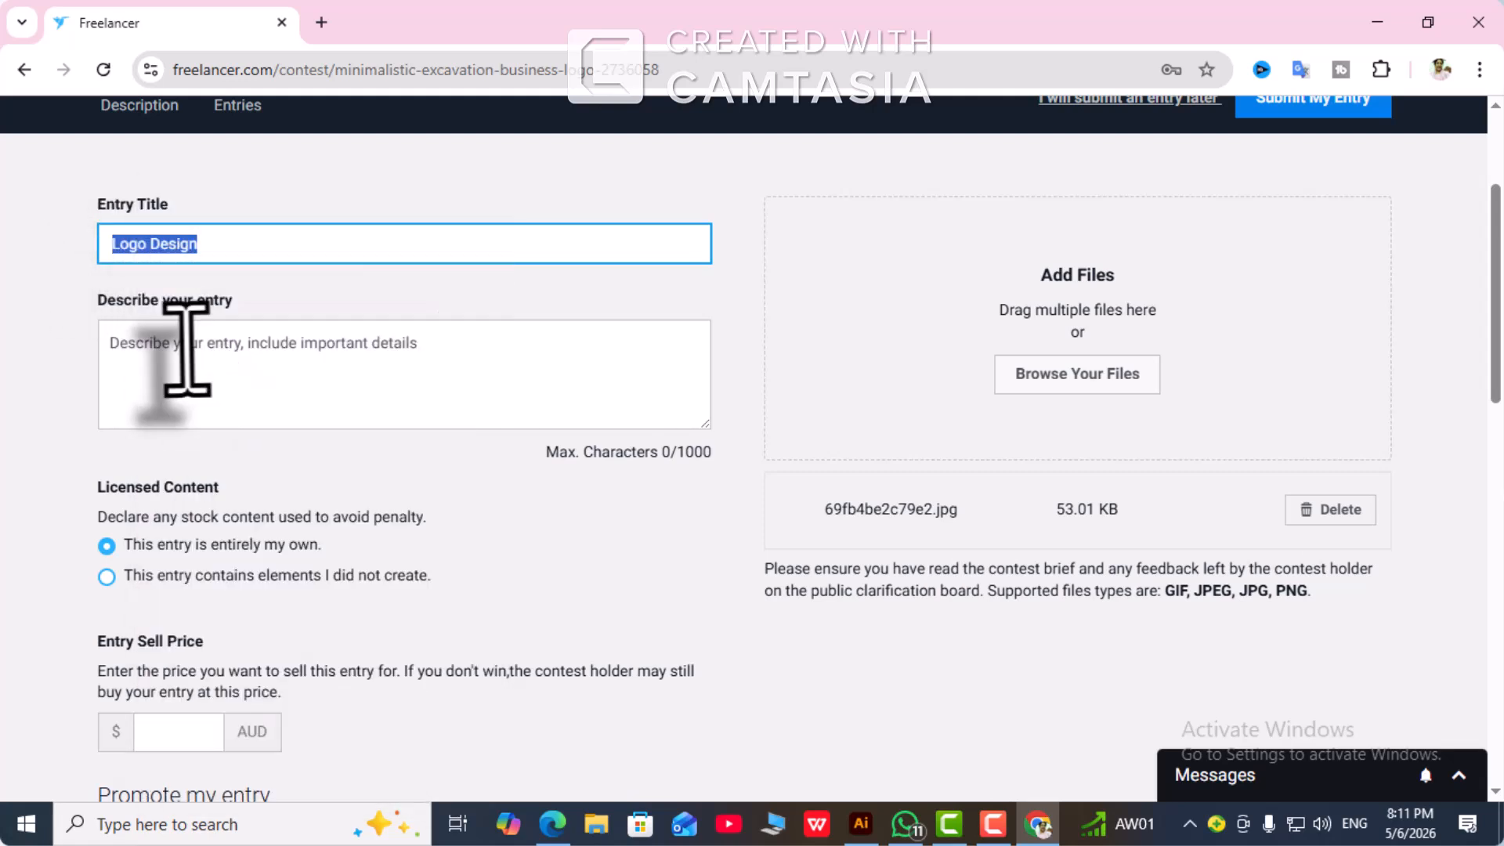
left_click(129, 353)
right_click(129, 352)
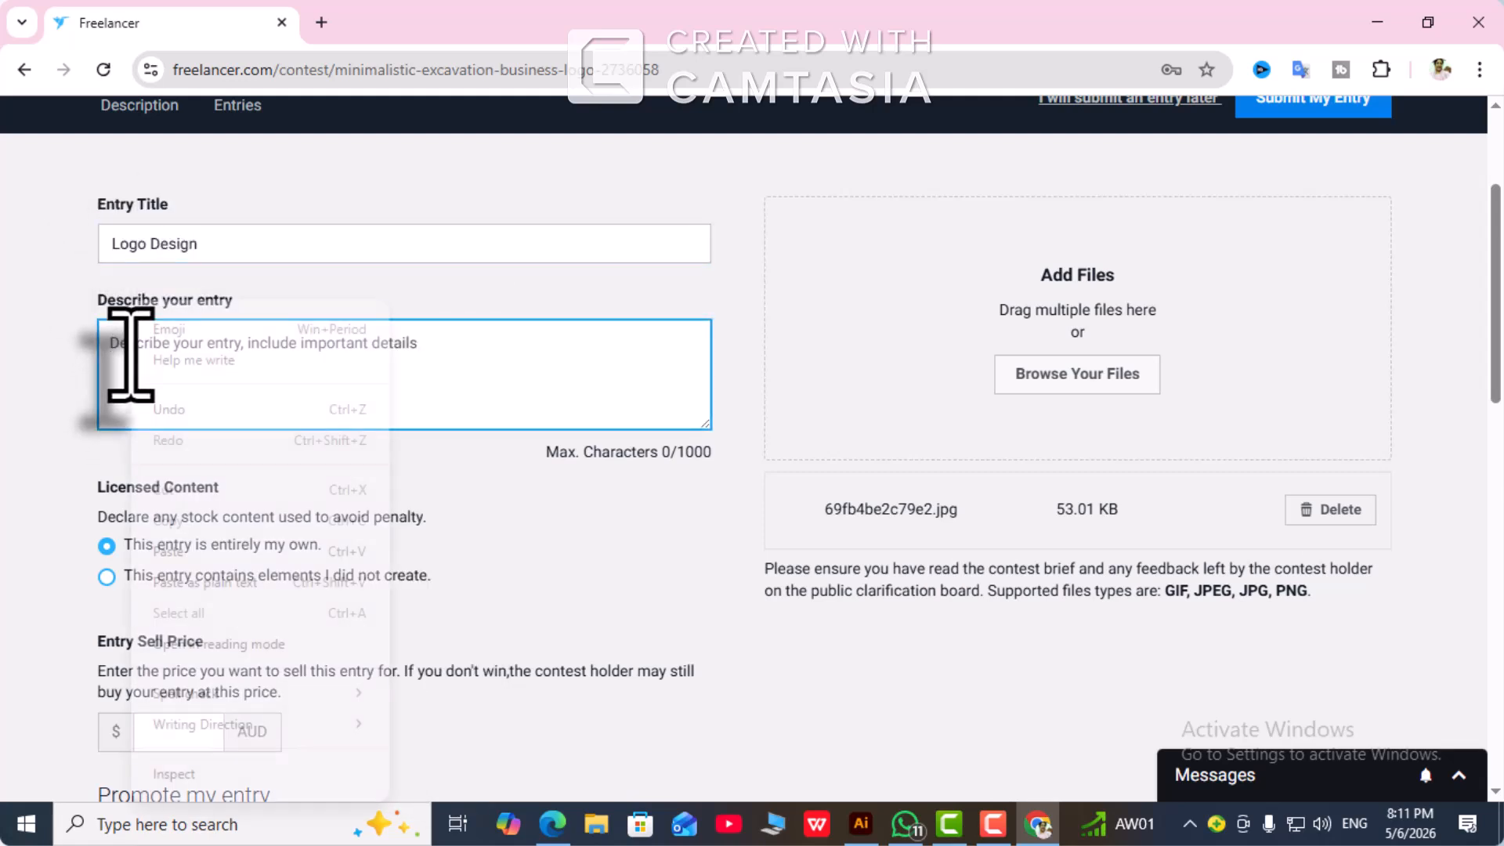
left_click(185, 551)
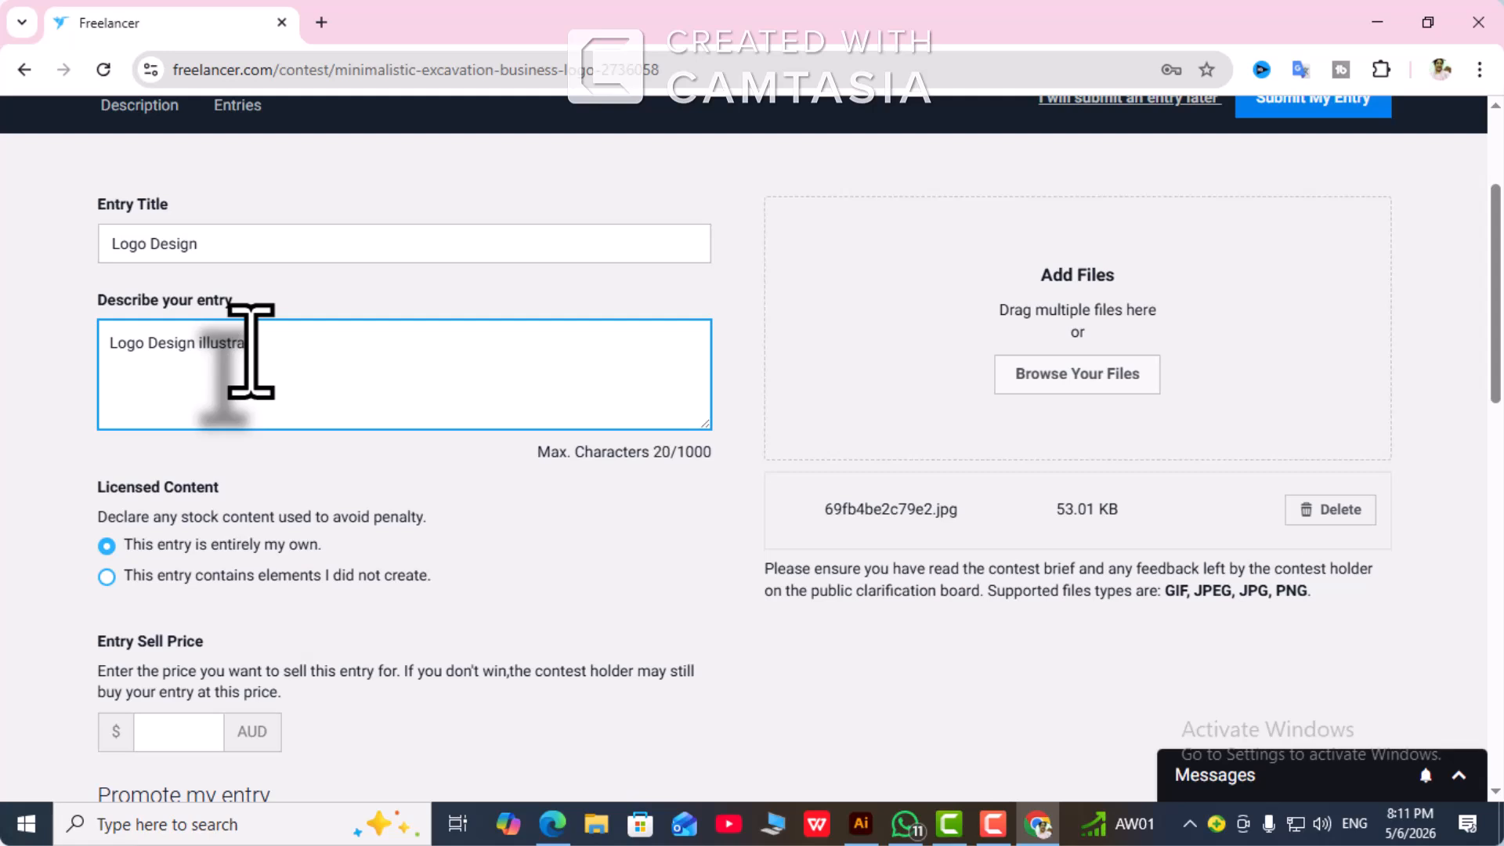
type("tor jpg")
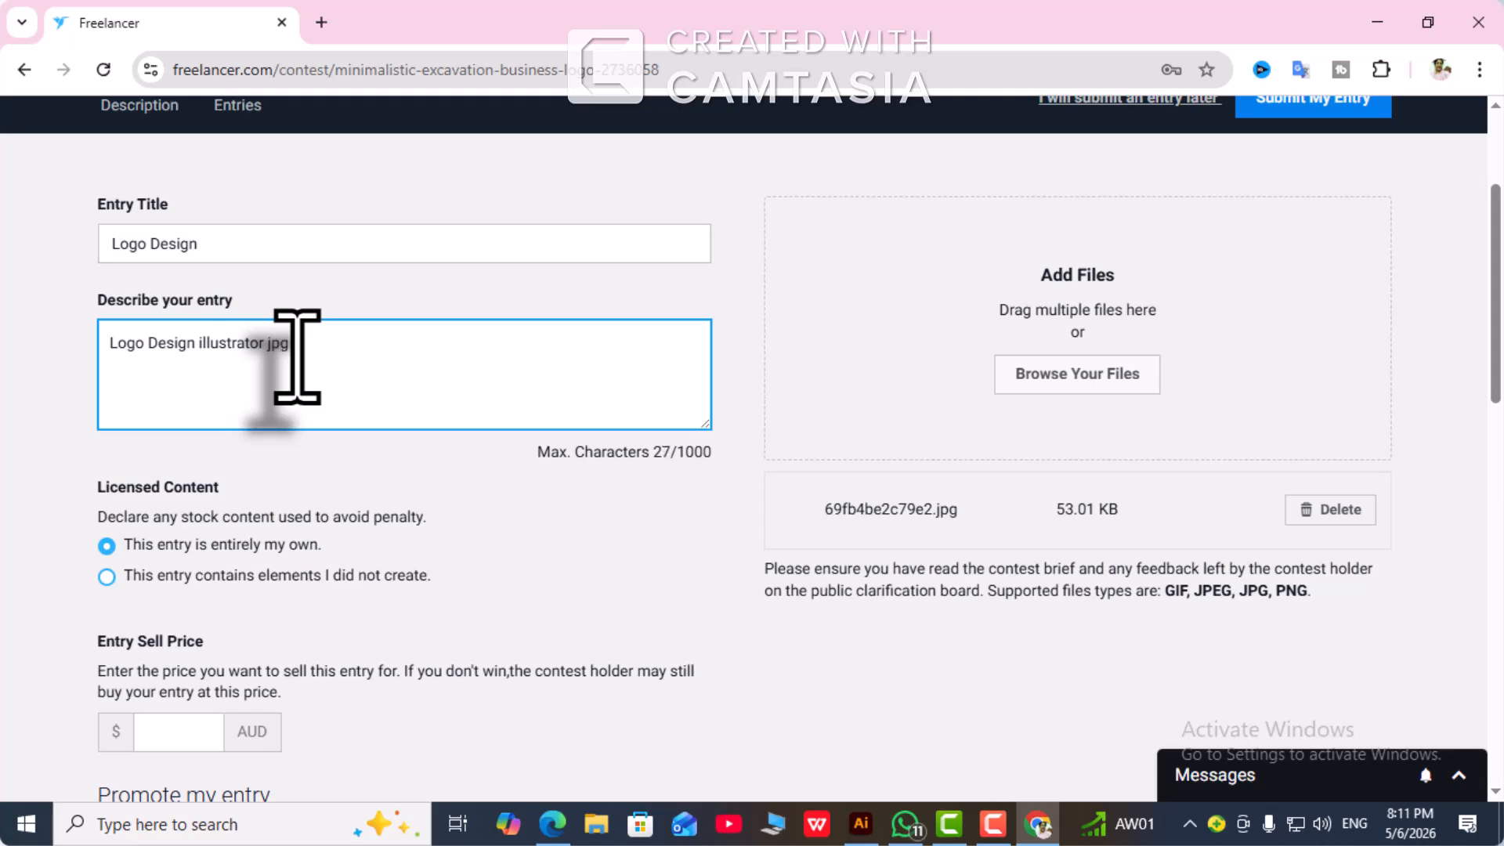
Examine the licensed content, entry sell price and promotion options of the entry form.
scroll(297, 356, "down", 4)
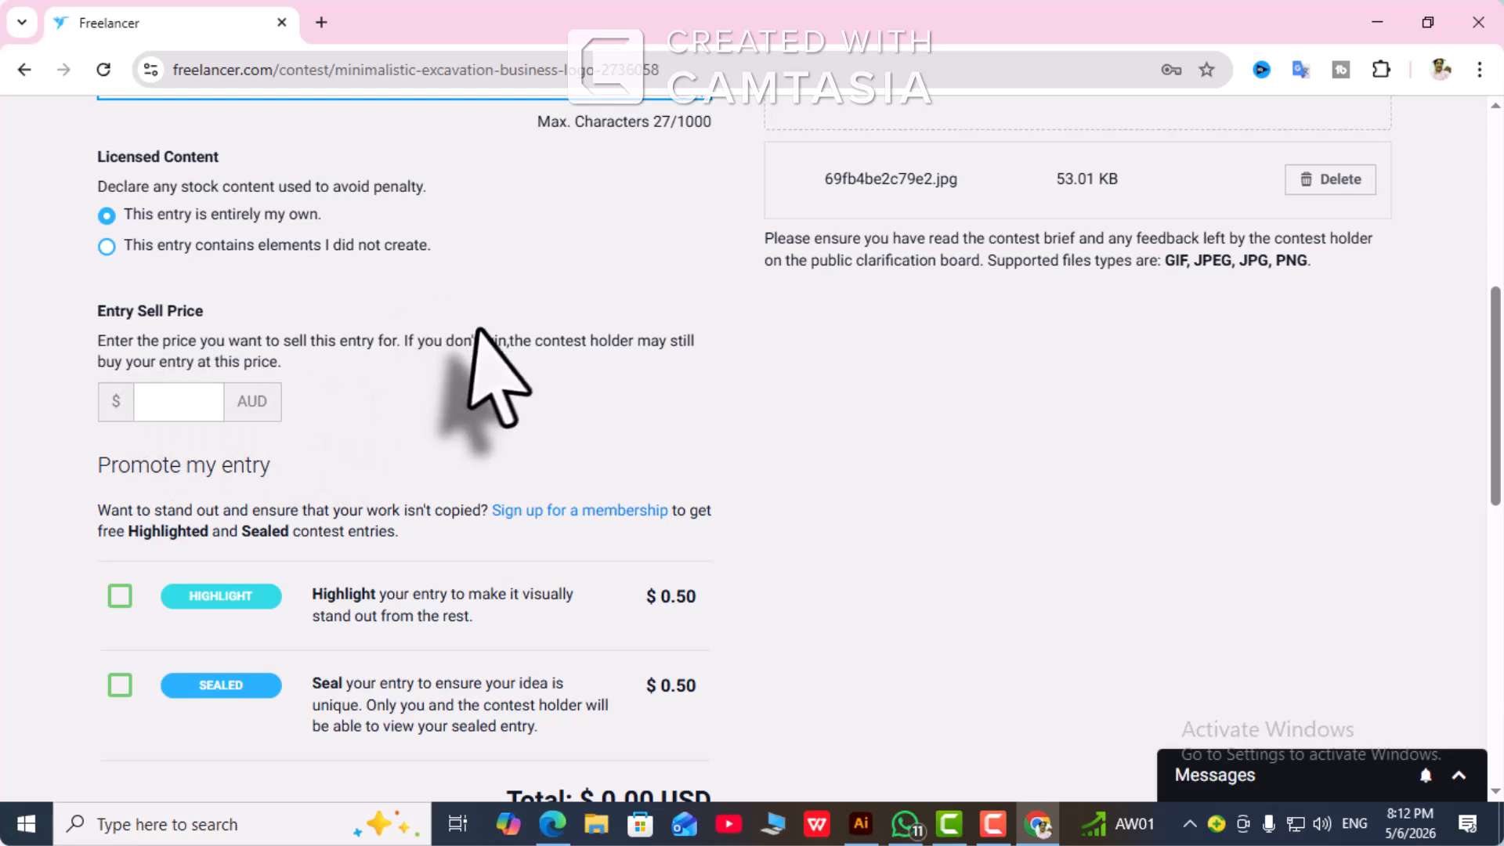
scroll(486, 376, "up", 1)
scroll(854, 190, "up", 1)
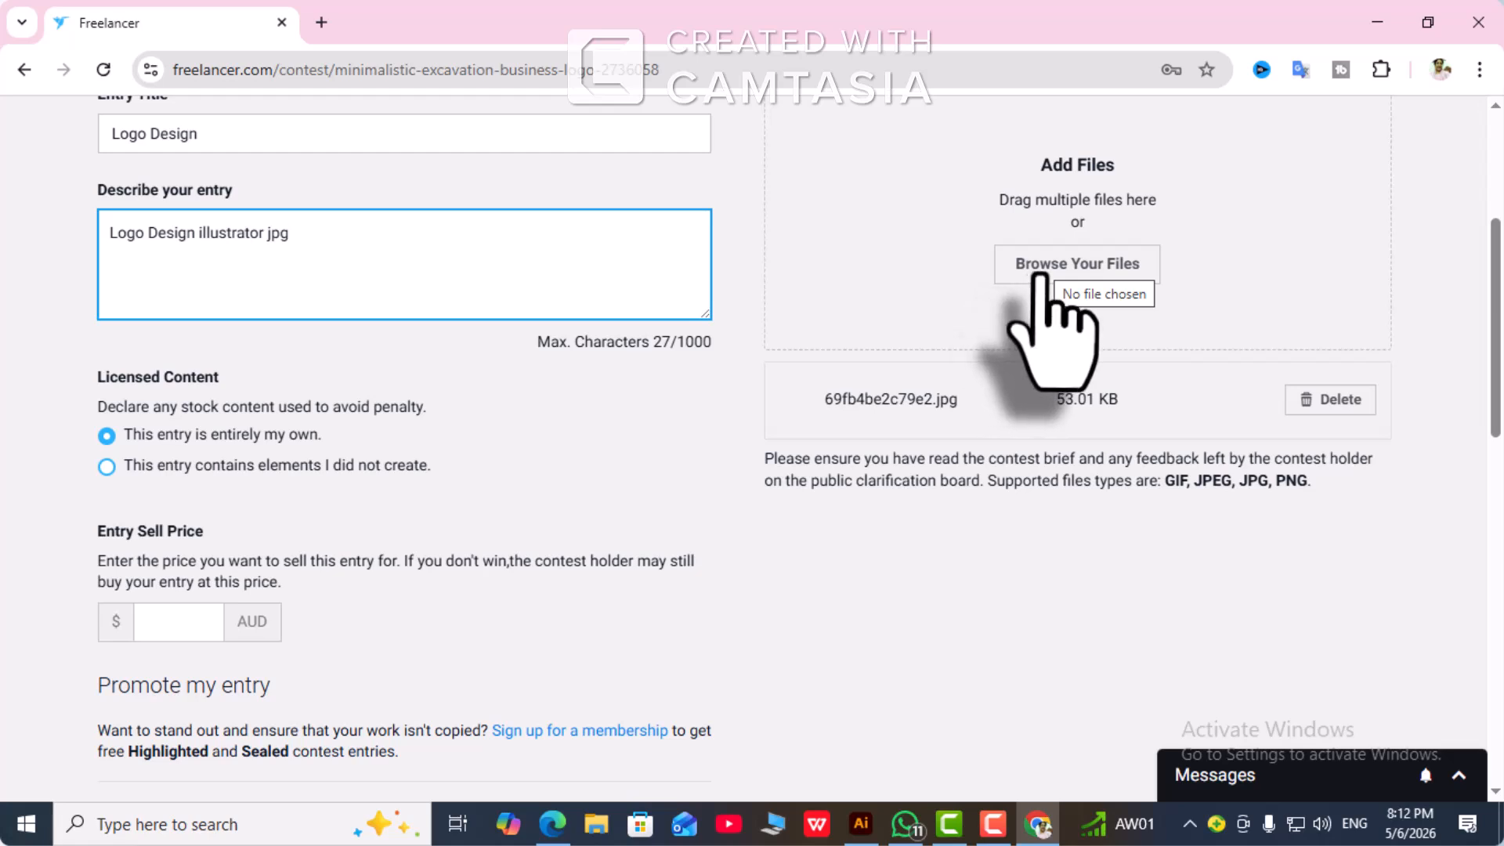
scroll(647, 394, "down", 1)
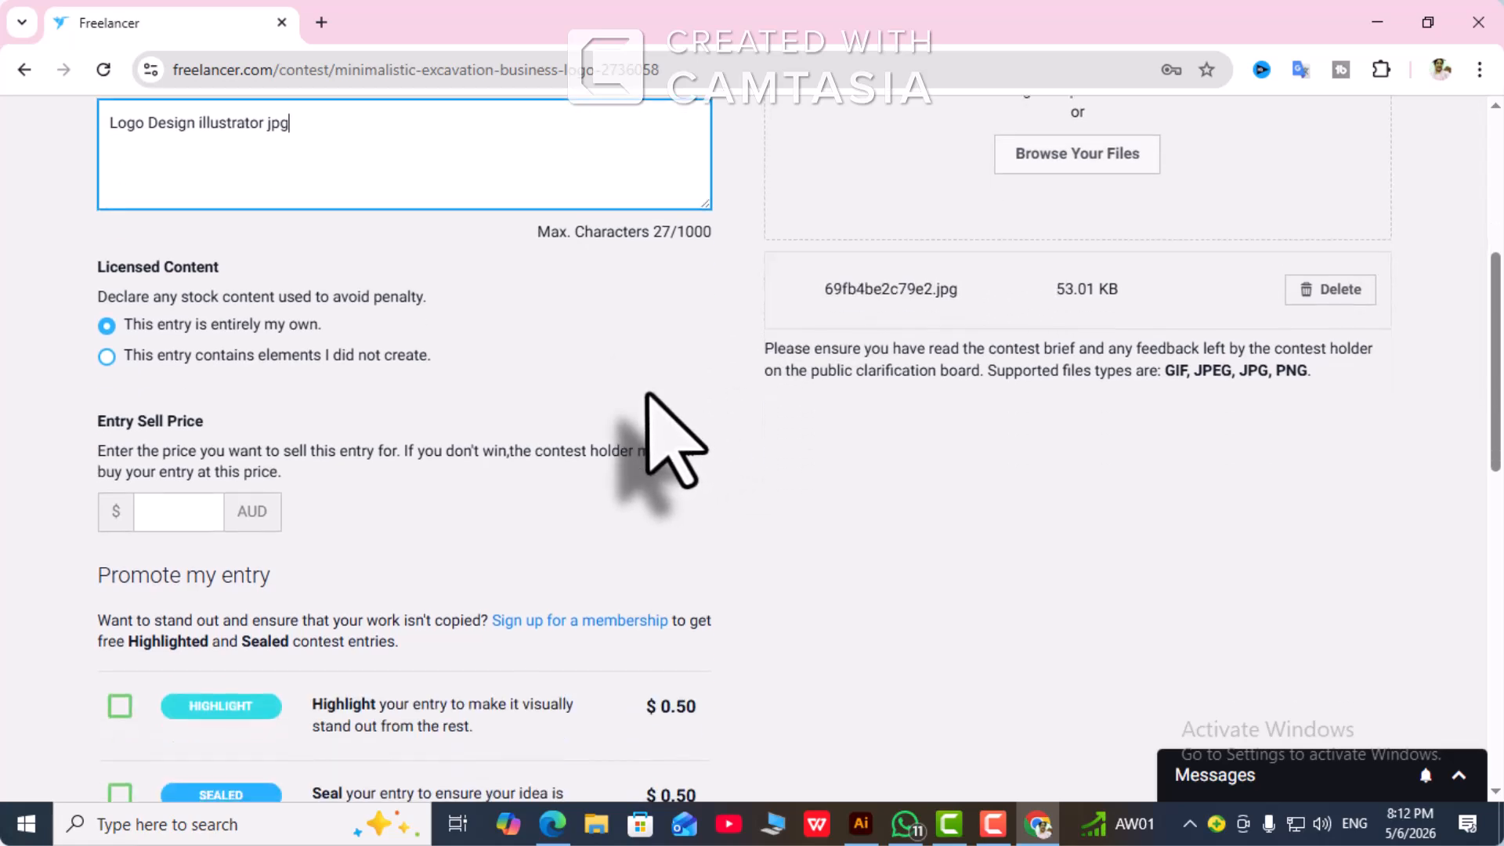
scroll(651, 407, "down", 2)
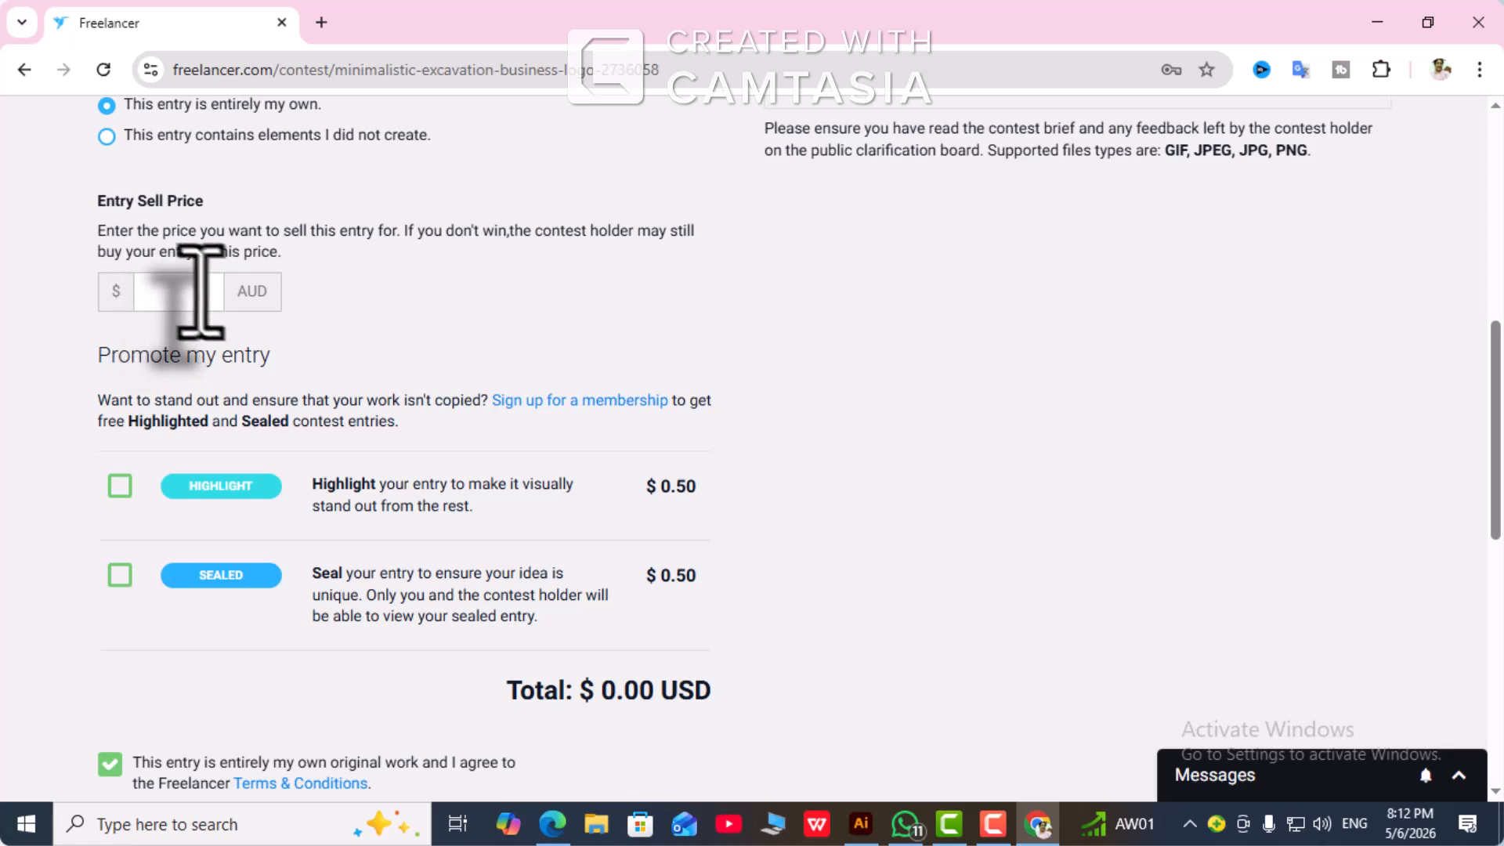
left_click(150, 297)
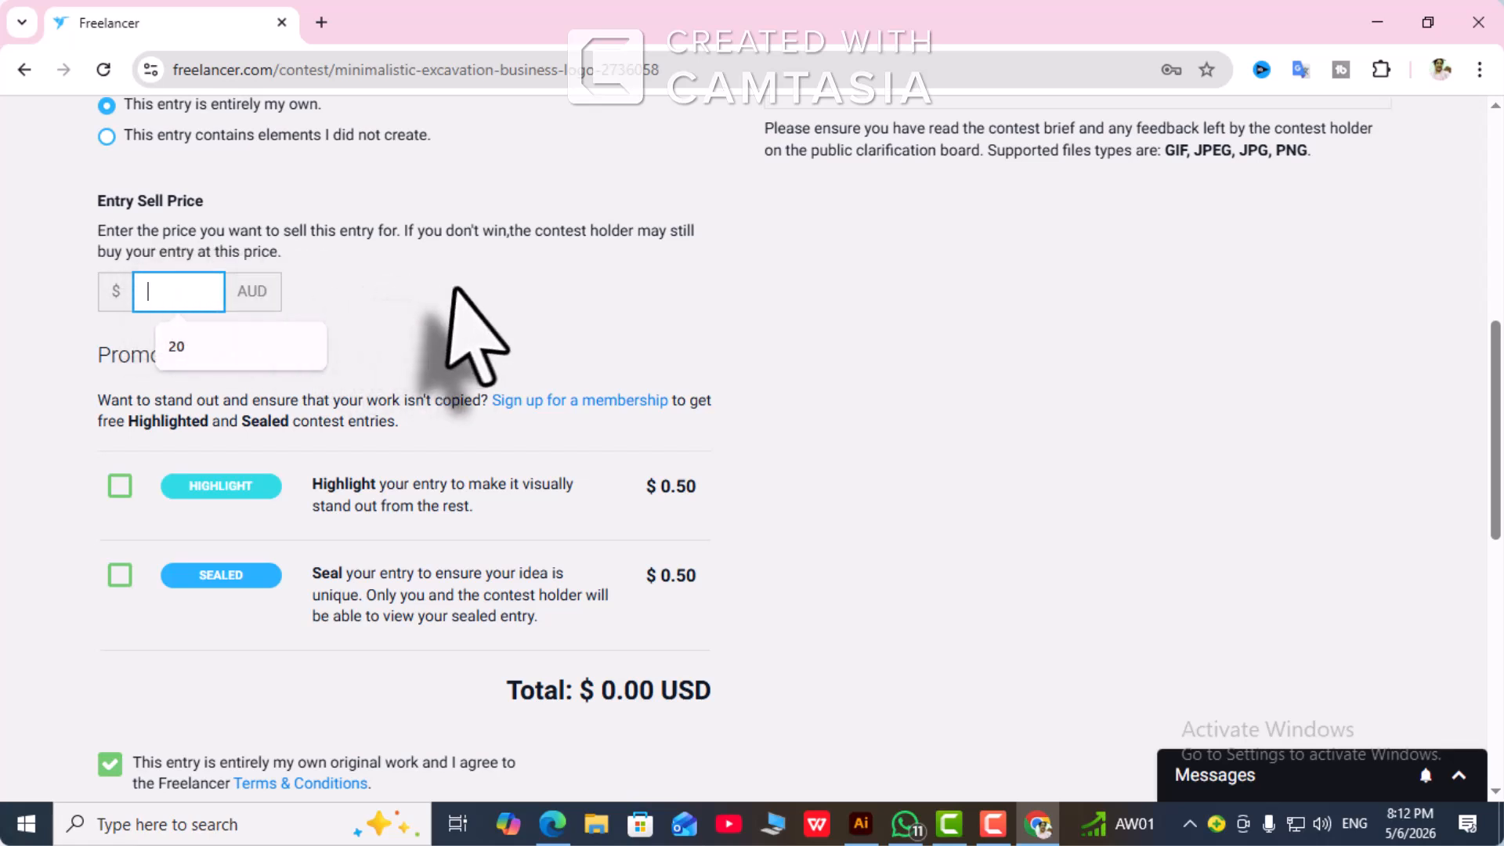
left_click(470, 336)
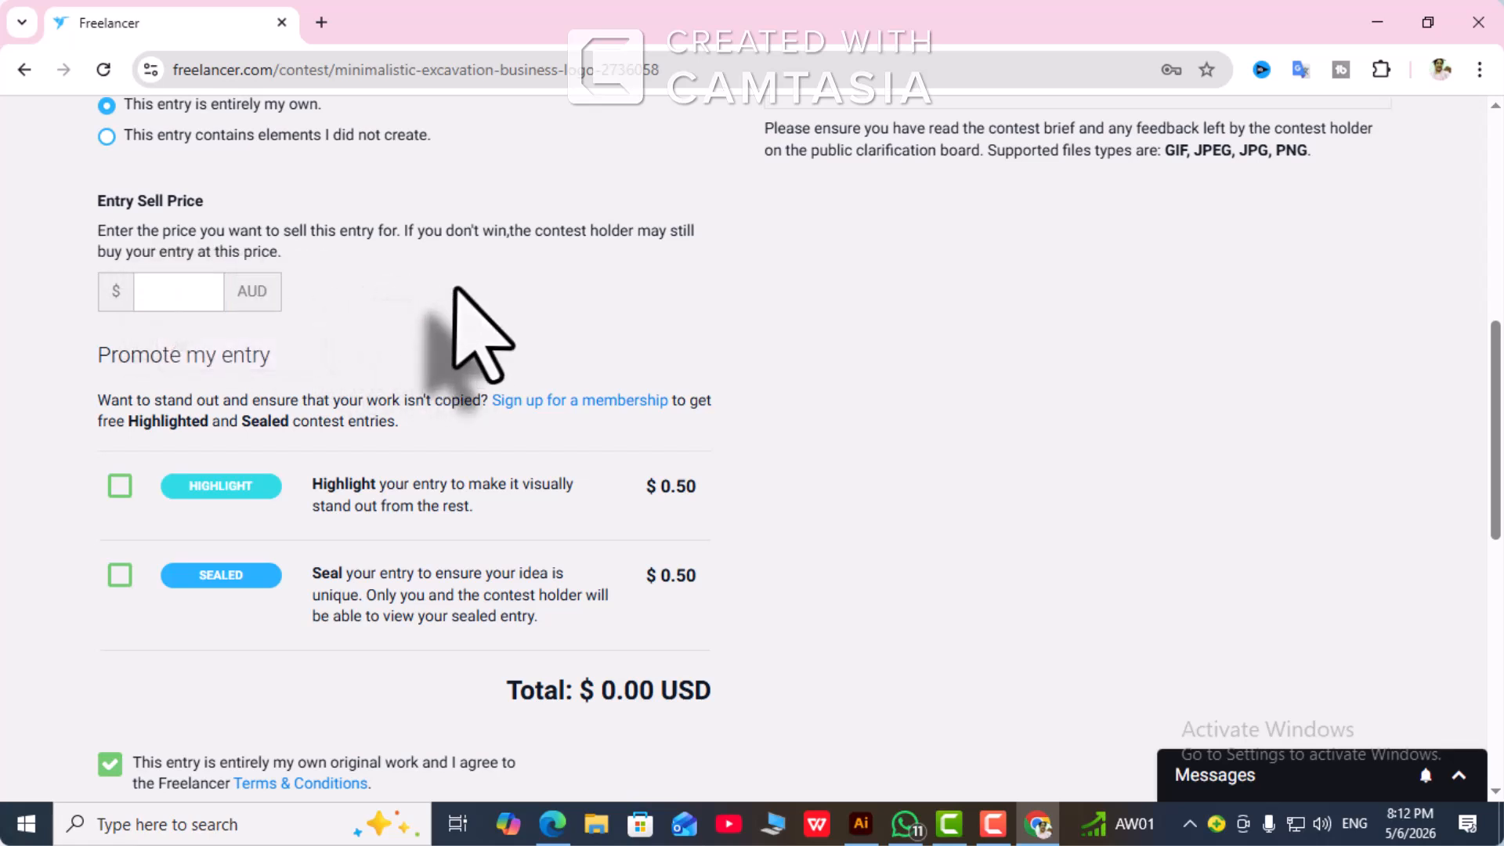
left_click(177, 296)
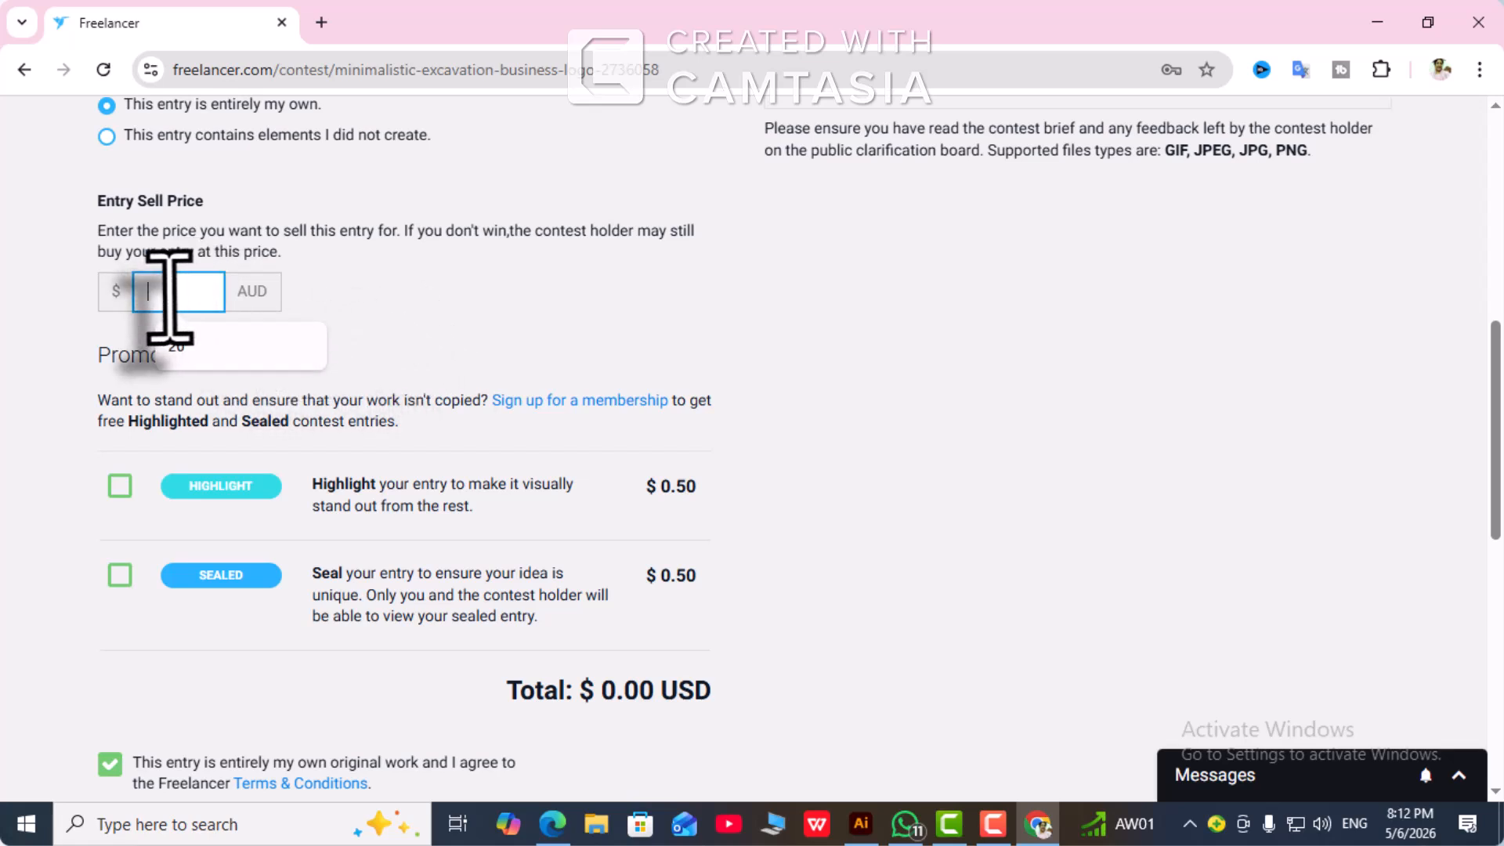
left_click(541, 286)
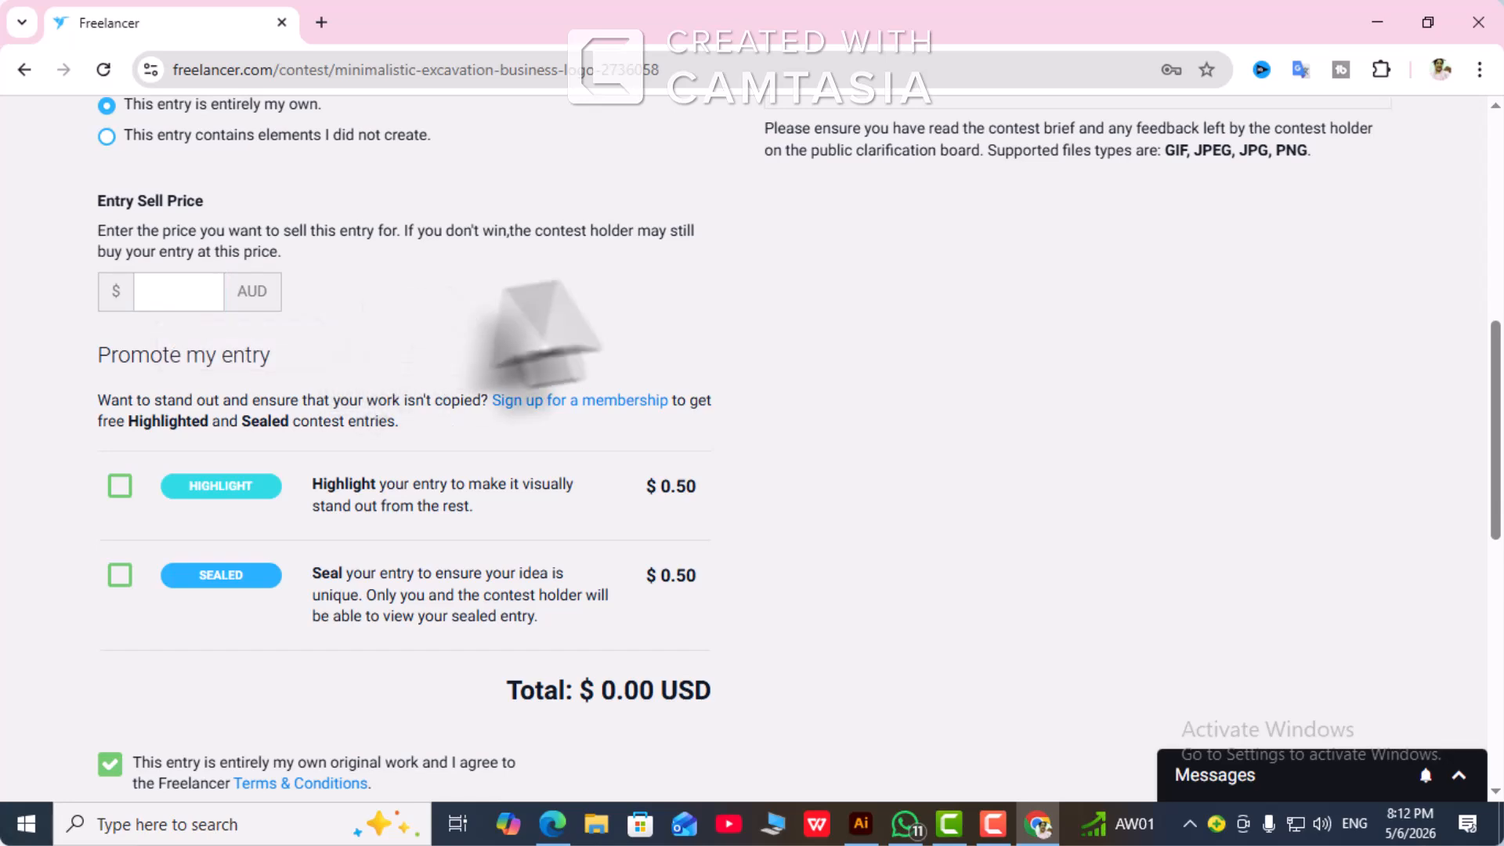
Check the completed form, submit the entry to the contest and dismiss the confirmation.
scroll(642, 254, "up", 7)
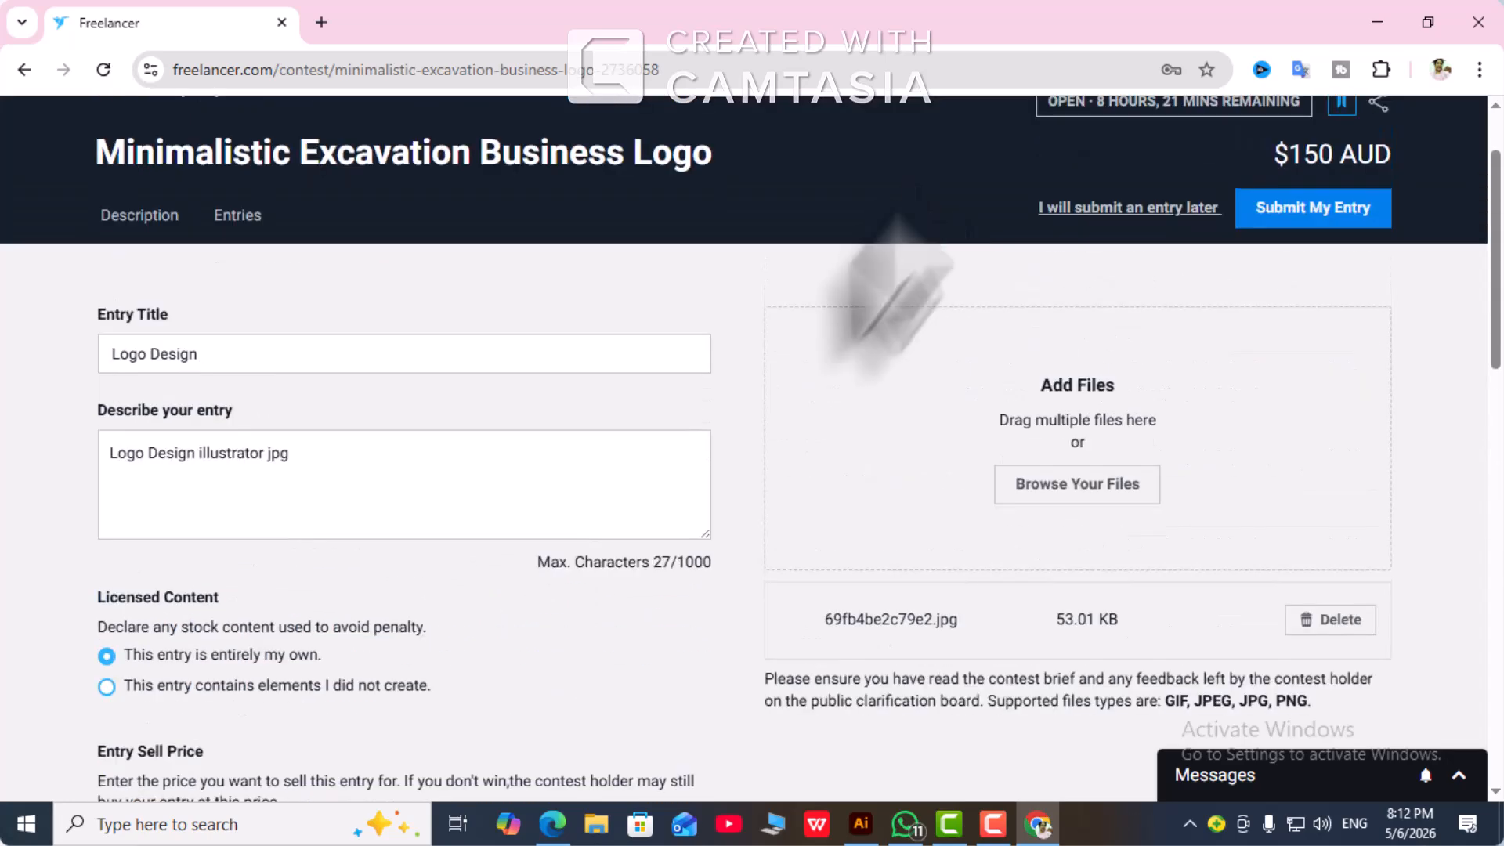
scroll(765, 376, "down", 3)
scroll(839, 352, "up", 3)
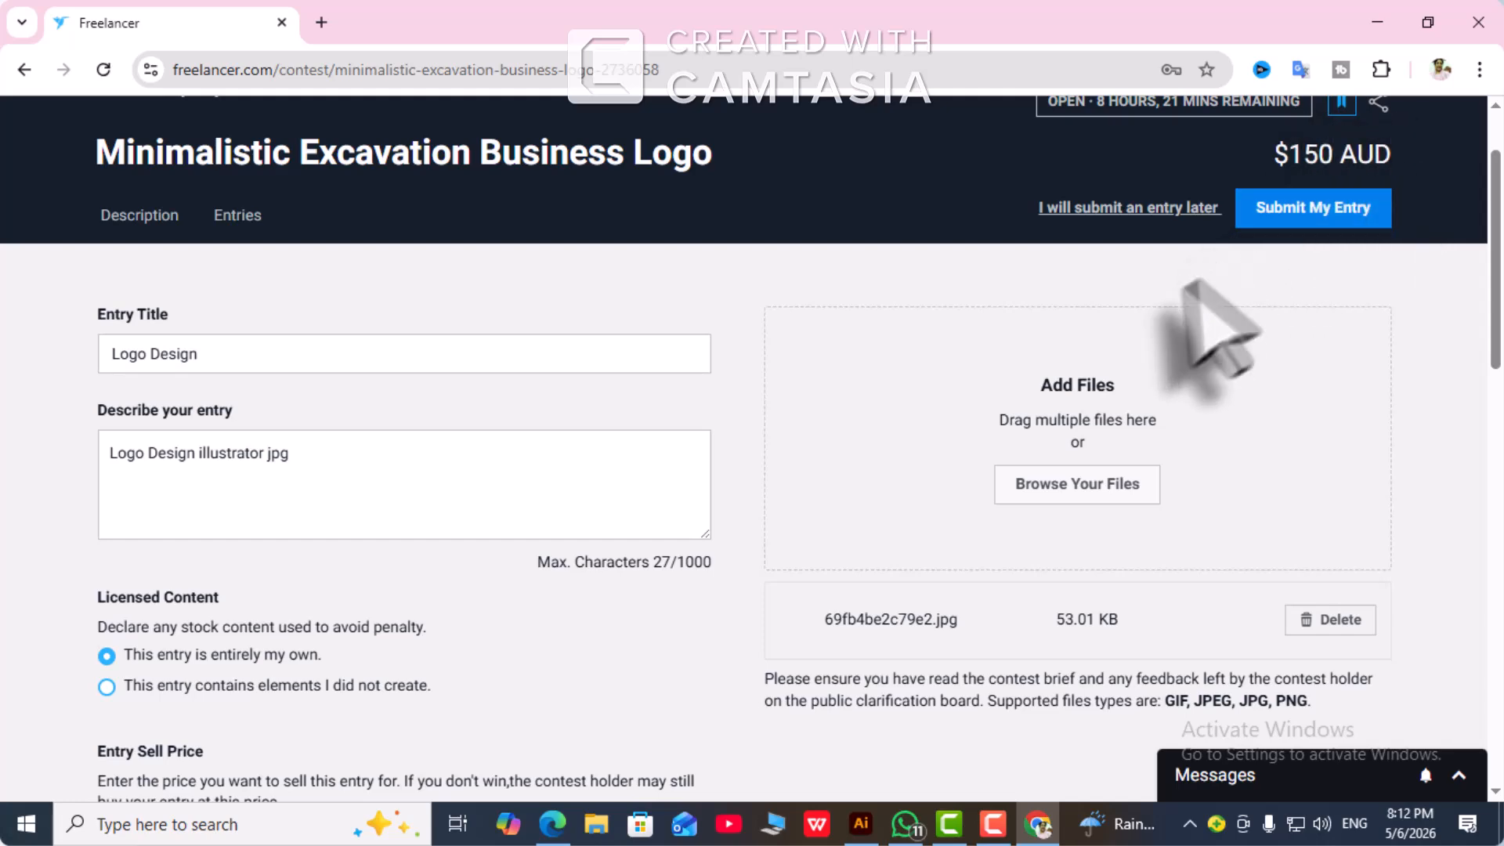
scroll(1120, 368, "down", 5)
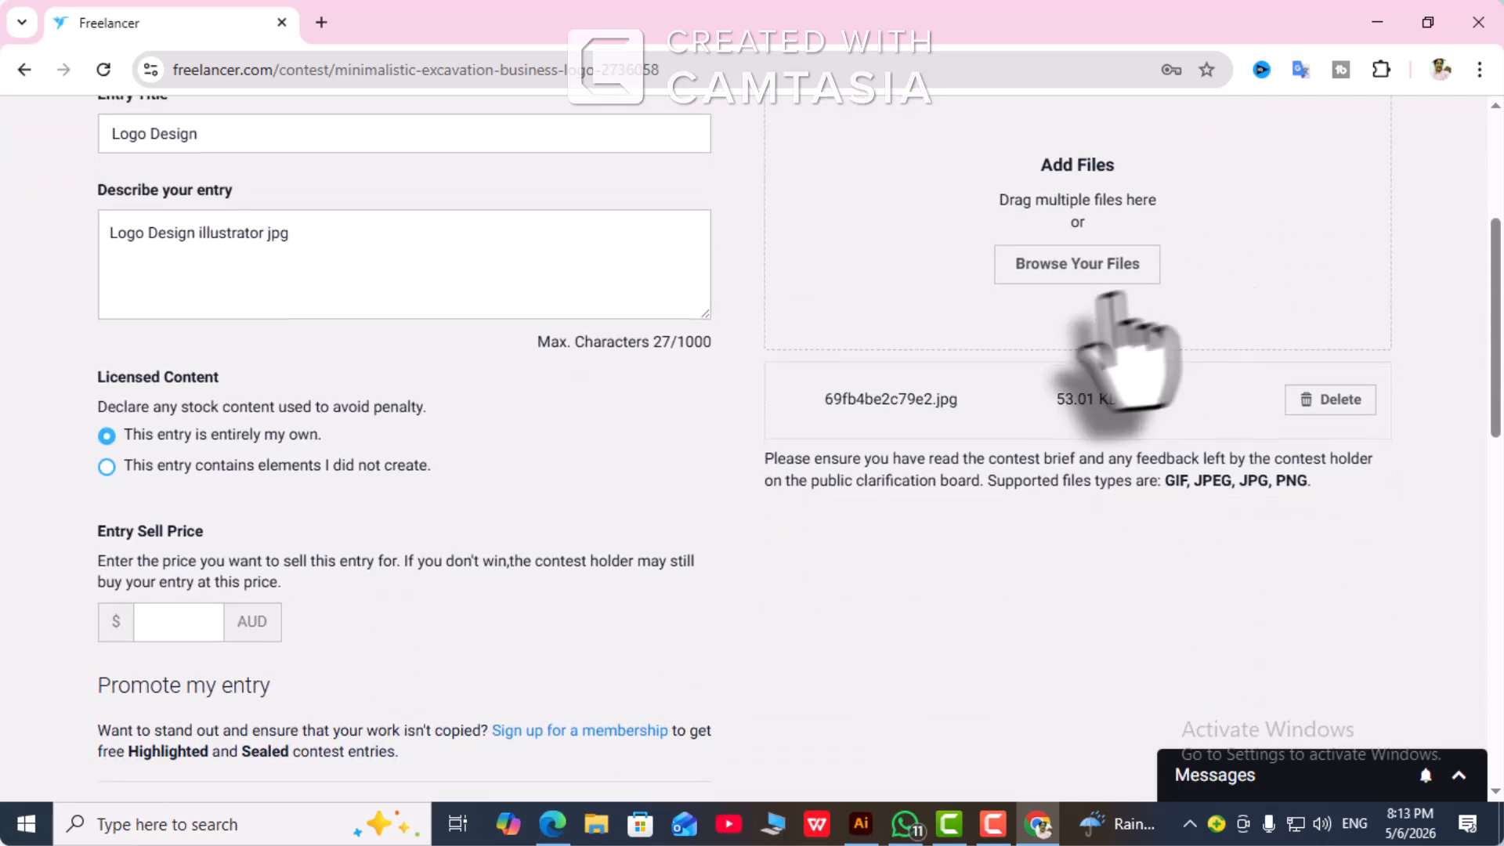
scroll(806, 486, "down", 5)
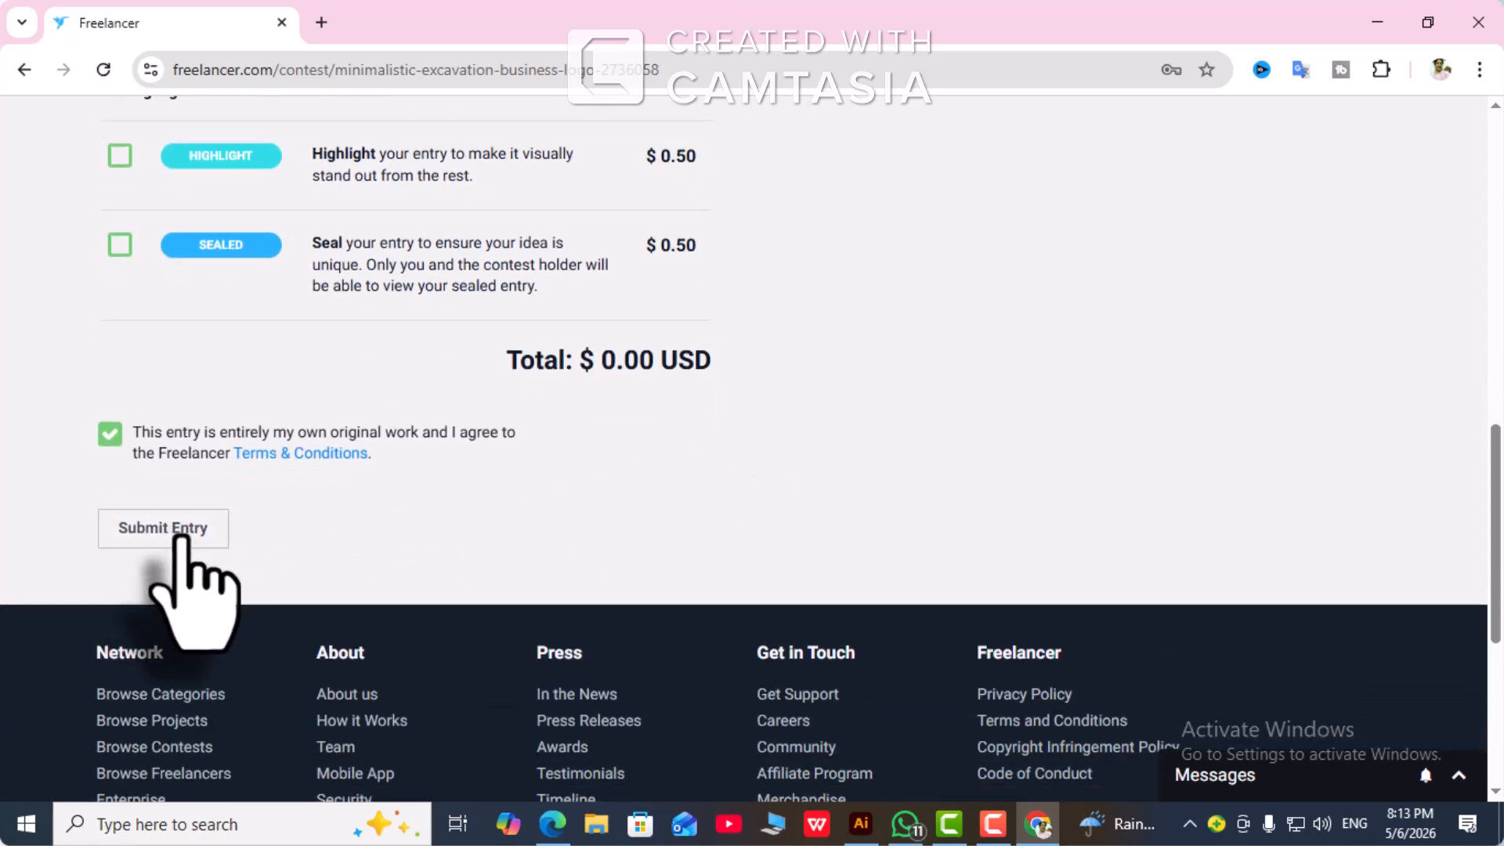
left_click(182, 539)
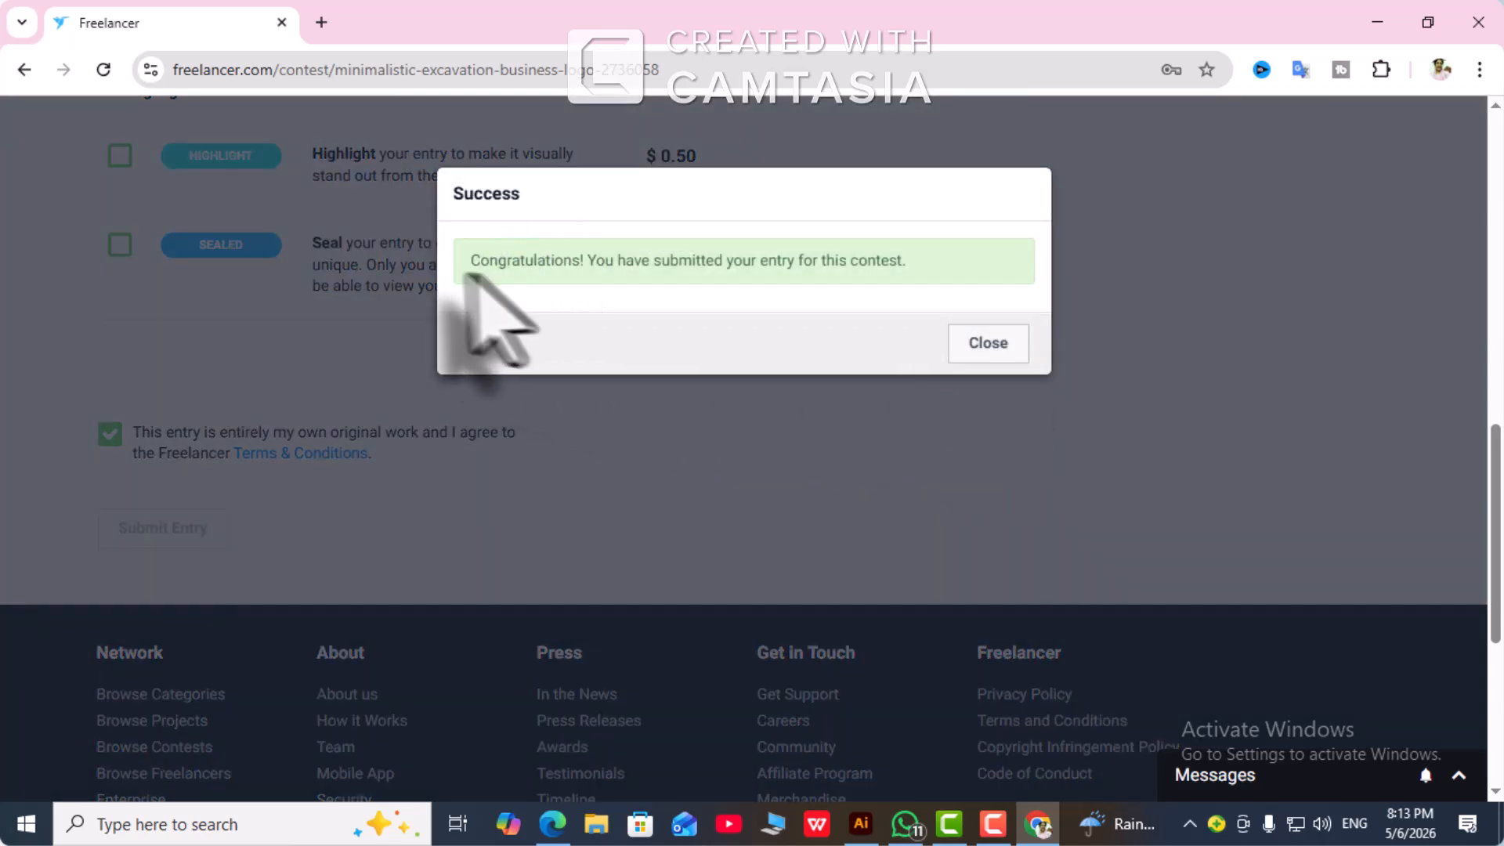
left_click(985, 343)
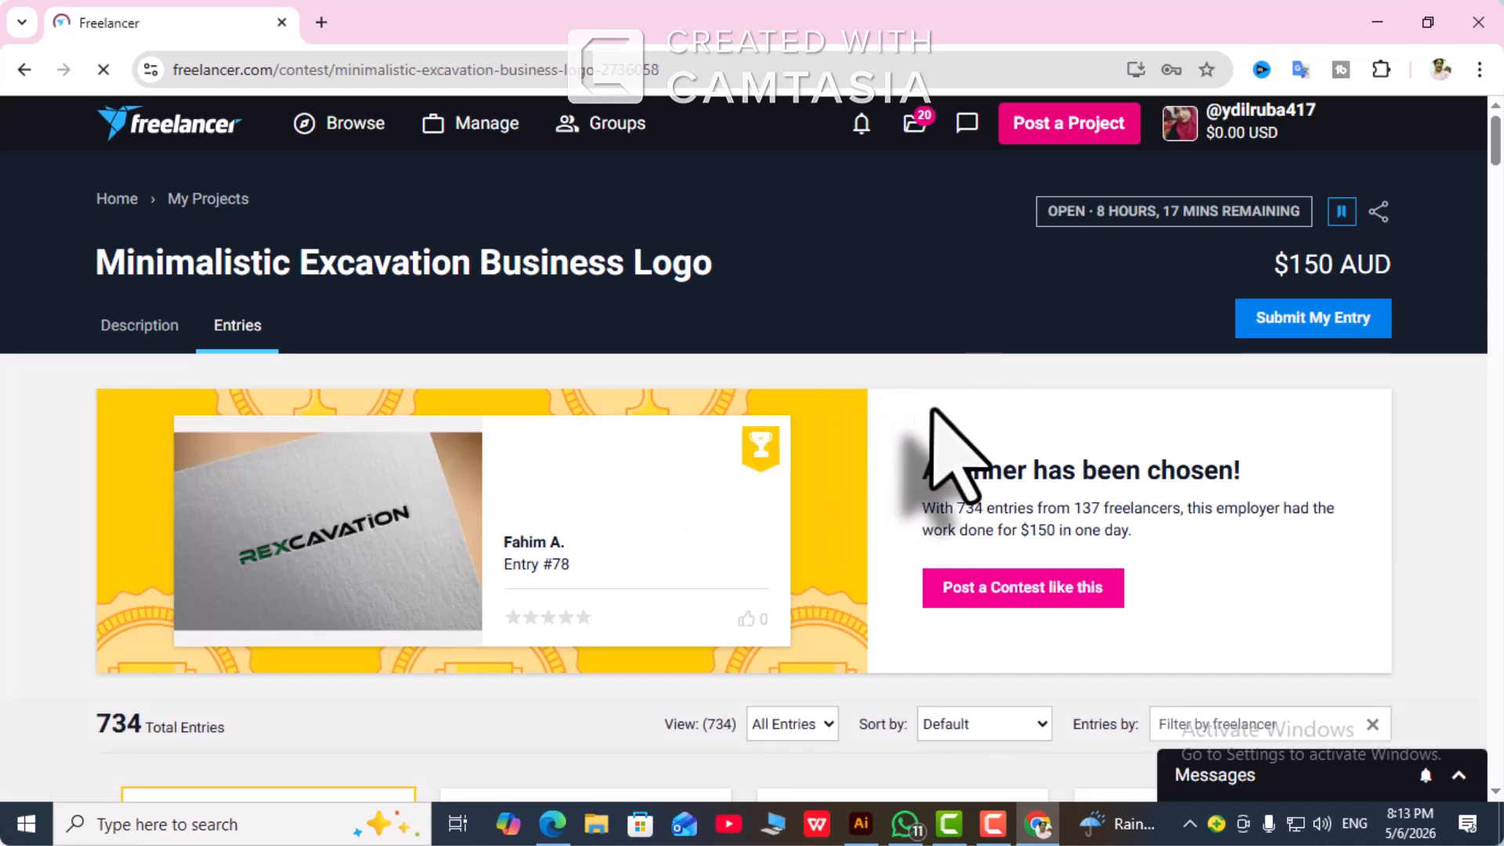
scroll(940, 415, "down", 1)
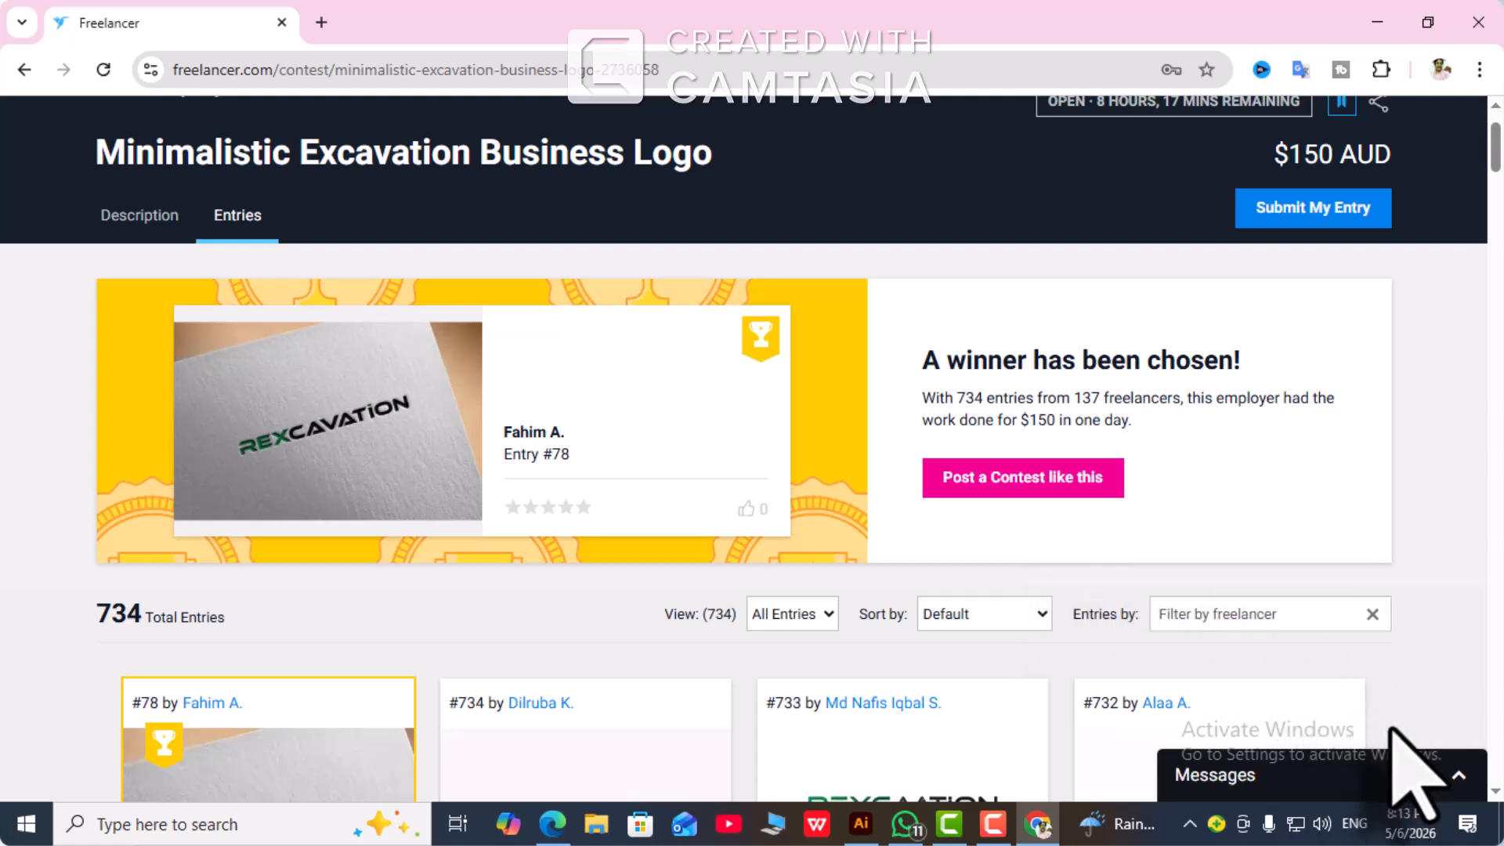
left_click(1391, 753)
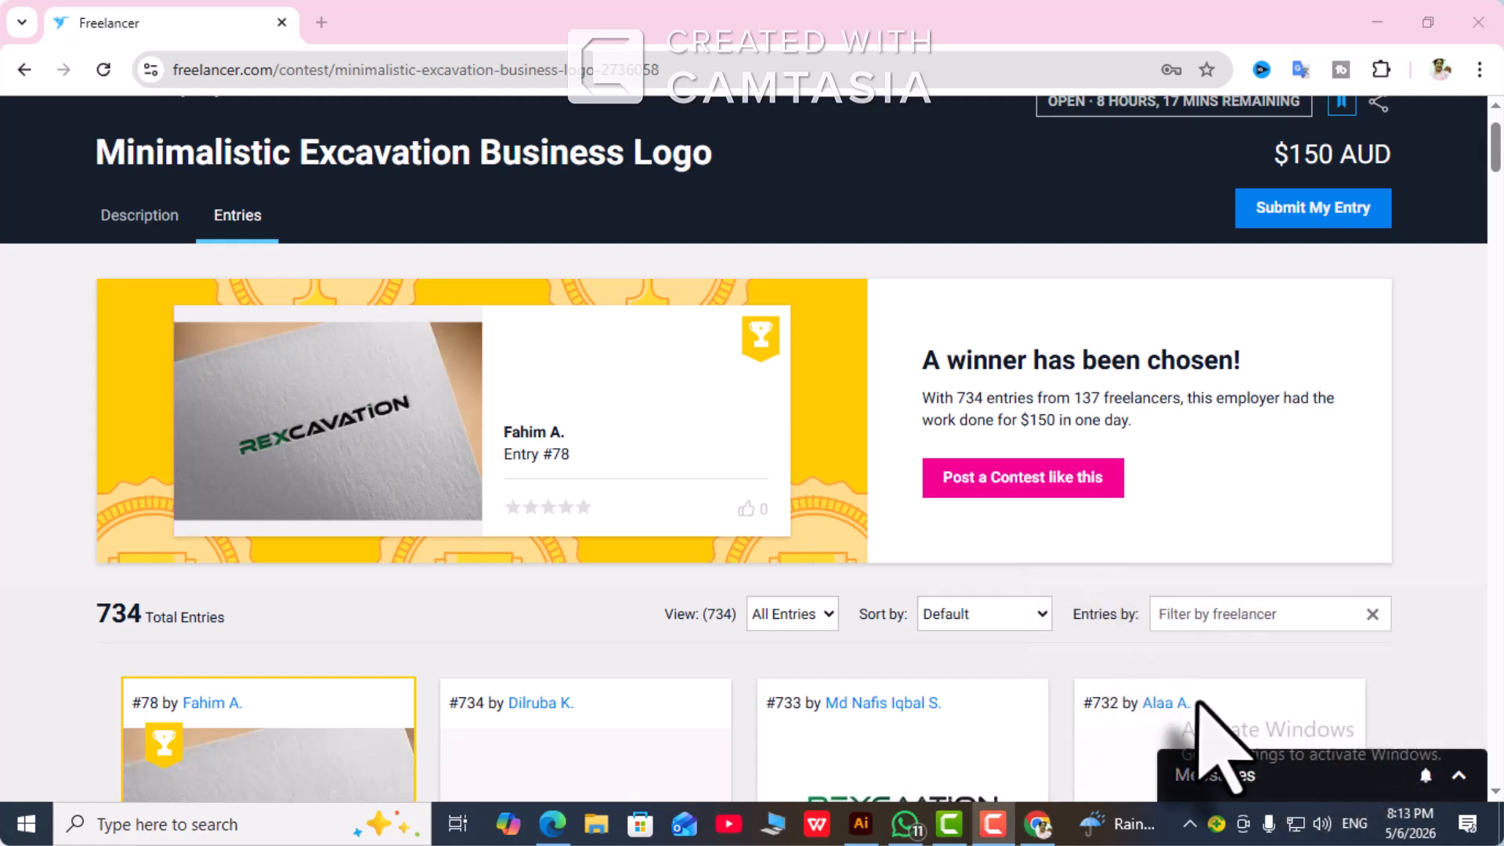